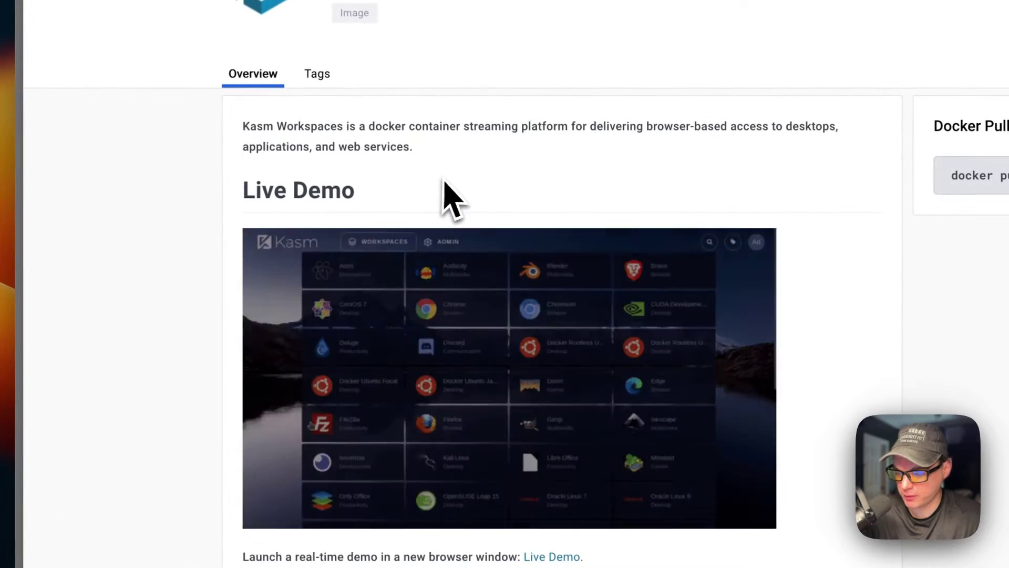
scroll(445, 189, down, 4)
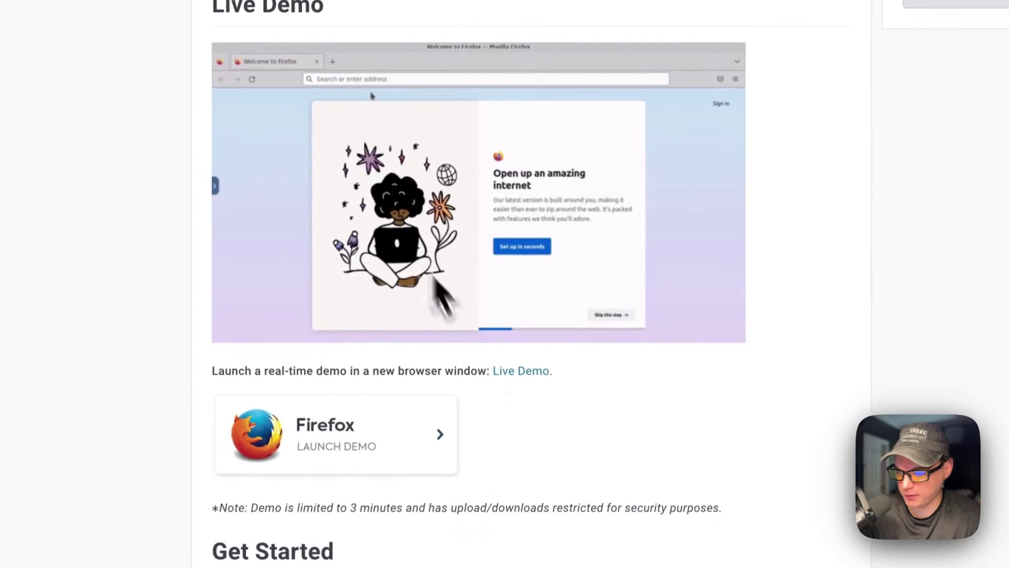
scroll(534, 421, down, 11)
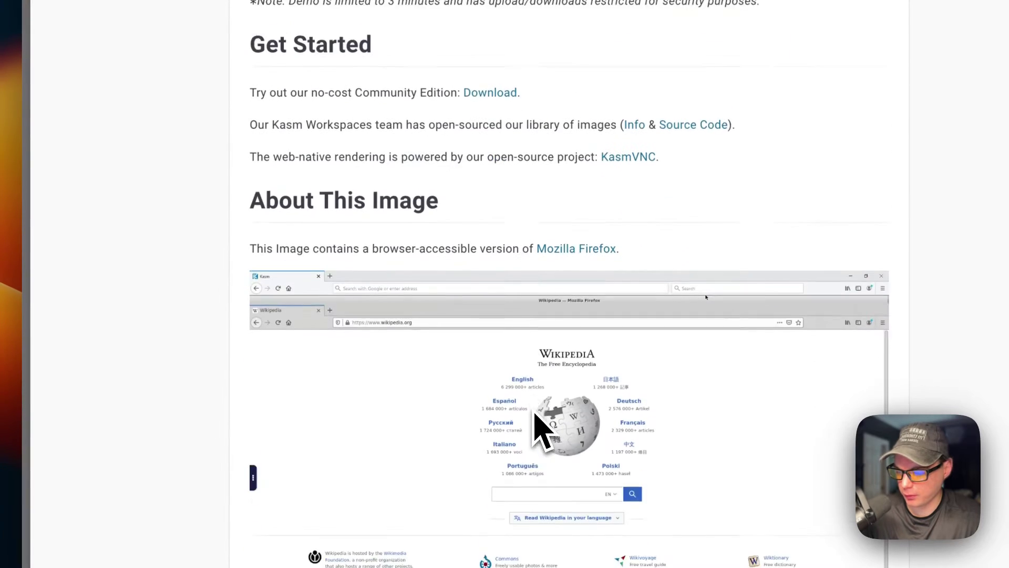
scroll(347, 263, down, 9)
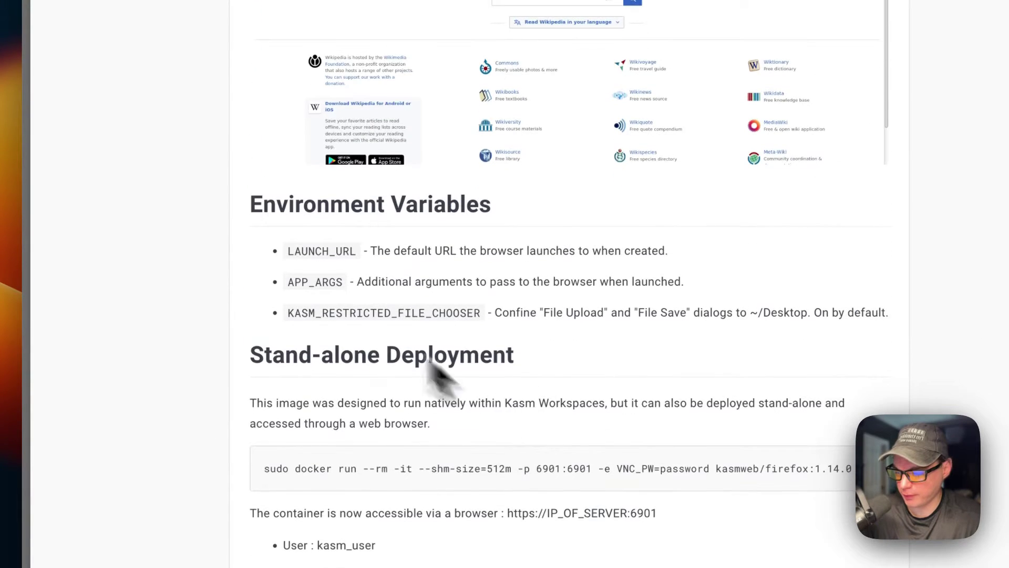
scroll(347, 263, down, 1)
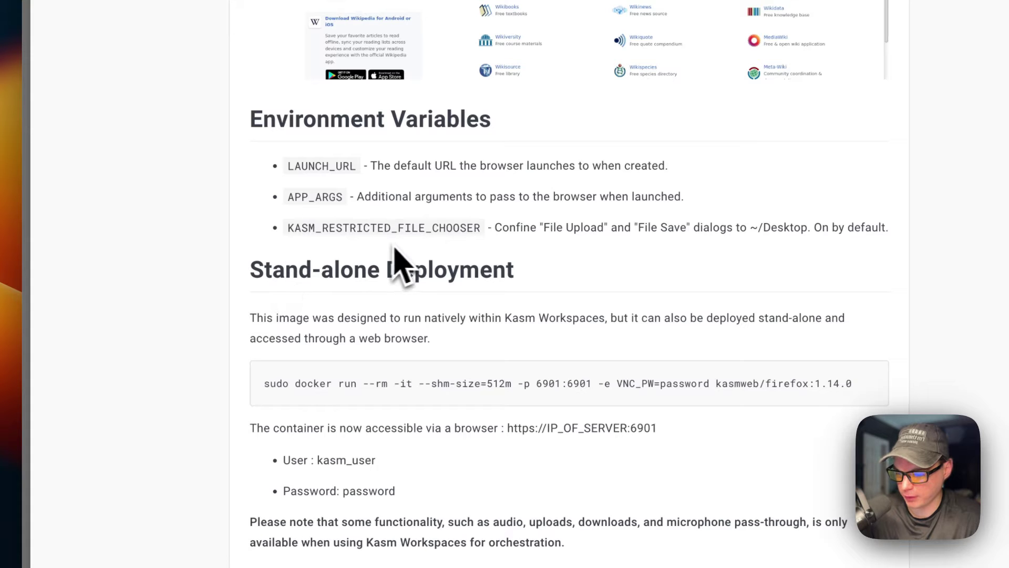
scroll(489, 236, down, 3)
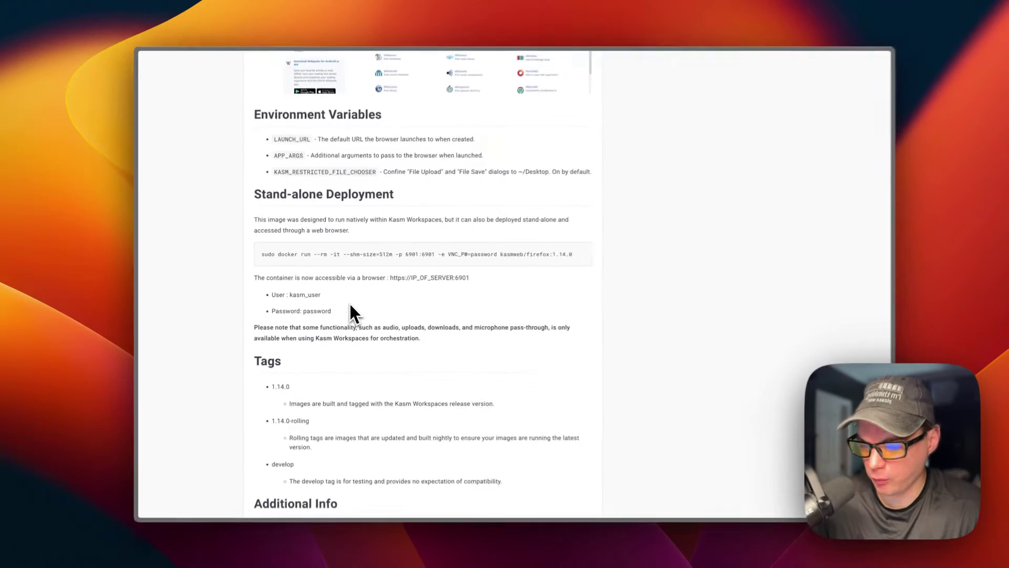
scroll(363, 314, up, 10)
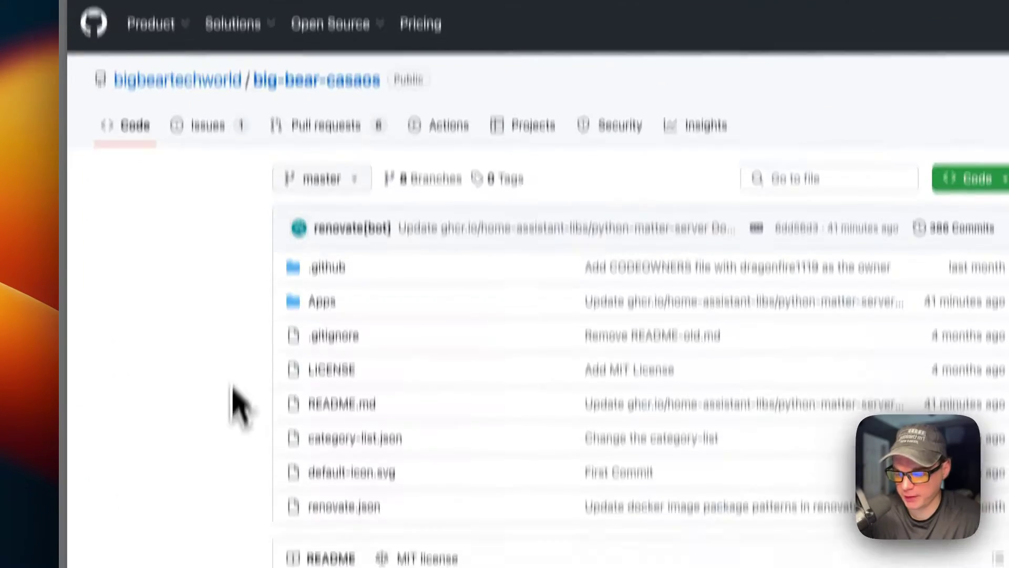
Step: Scroll through the big-bear-casaos README and mark the Firefox entry in its apps table
scroll(233, 389, down, 5)
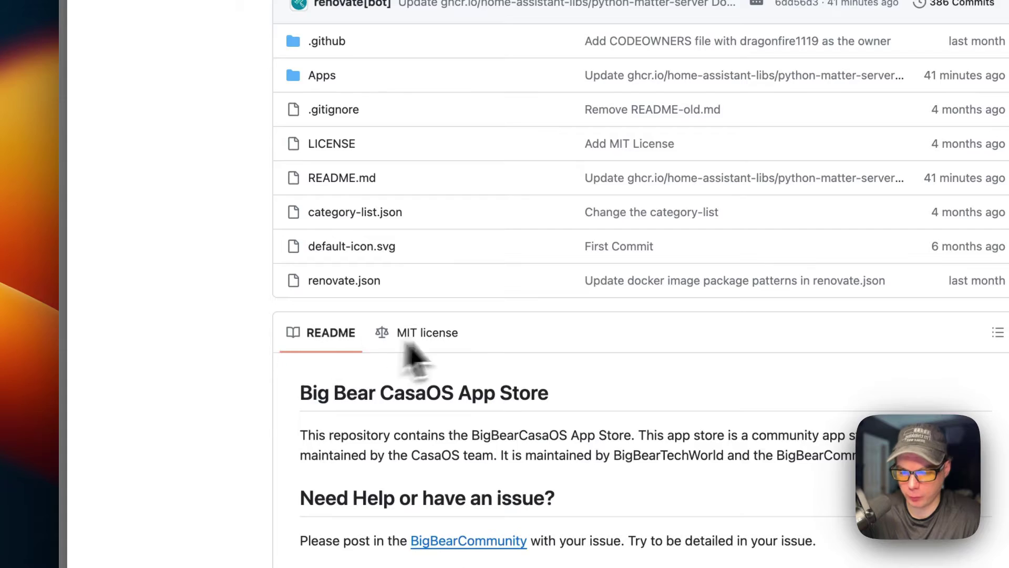
scroll(557, 316, down, 3)
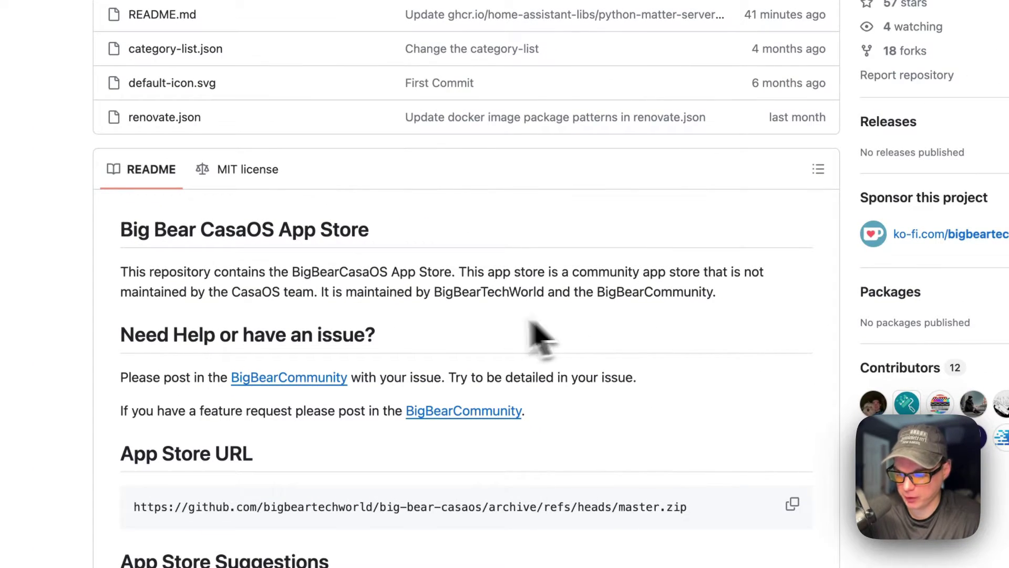
scroll(479, 322, down, 15)
scroll(480, 331, down, 15)
scroll(480, 332, up, 3)
scroll(480, 337, up, 5)
double_click(154, 225)
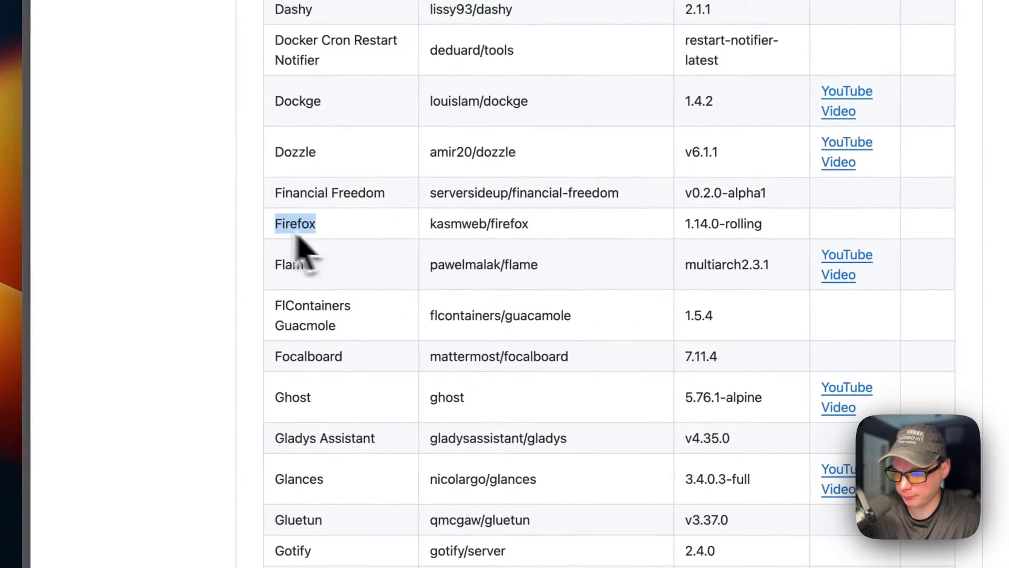
Step: Copy the App Store URL ending in master.zip from the README
scroll(443, 394, down, 20)
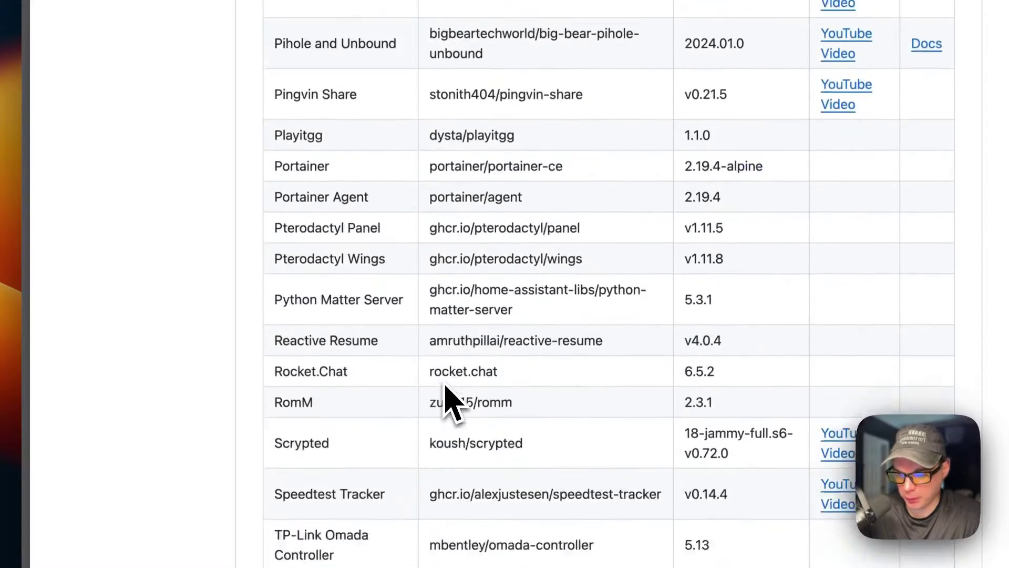
scroll(445, 389, down, 15)
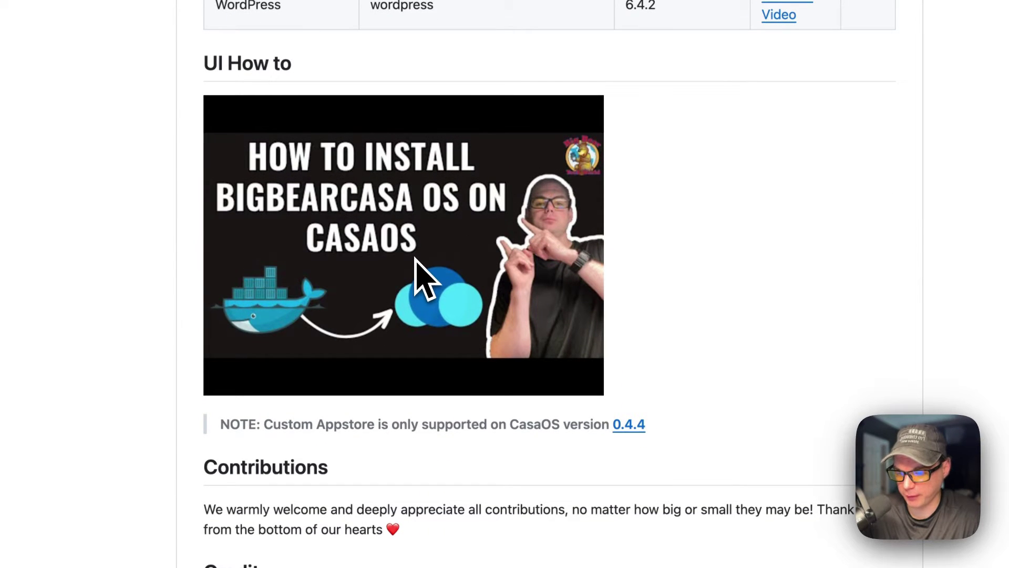
scroll(420, 263, down, 2)
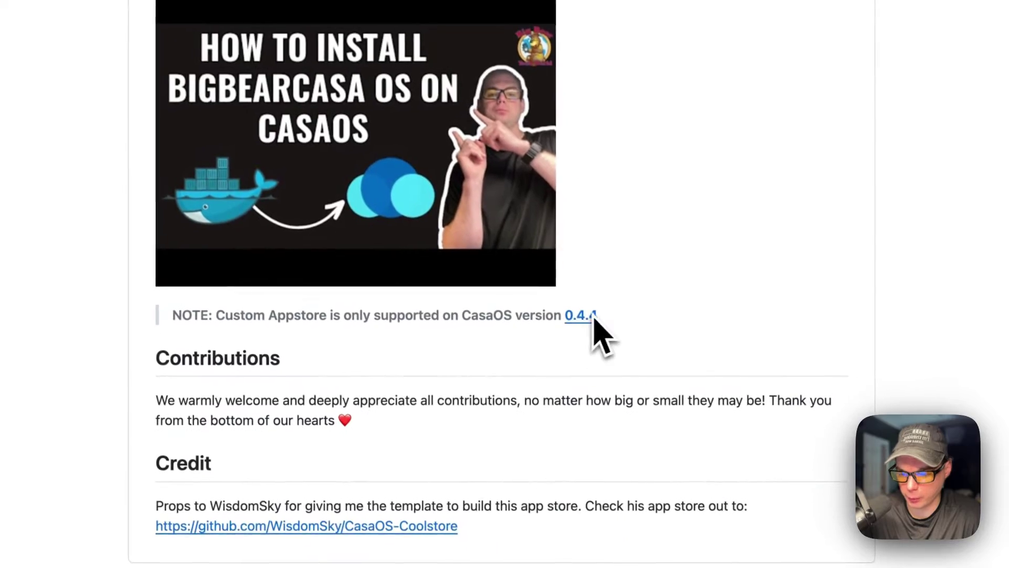
scroll(569, 263, up, 3)
scroll(569, 247, up, 20)
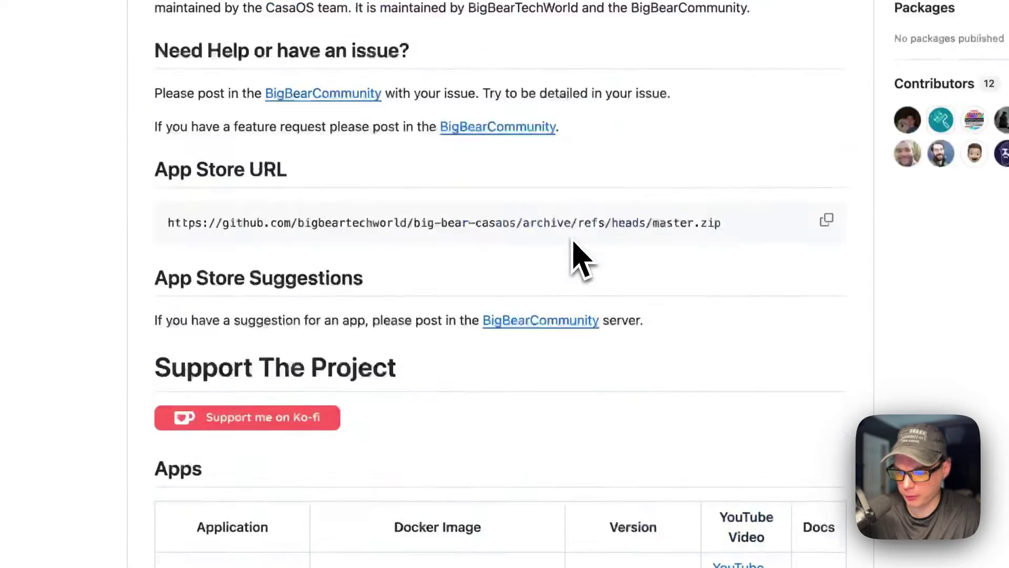
drag(183, 265, 276, 282)
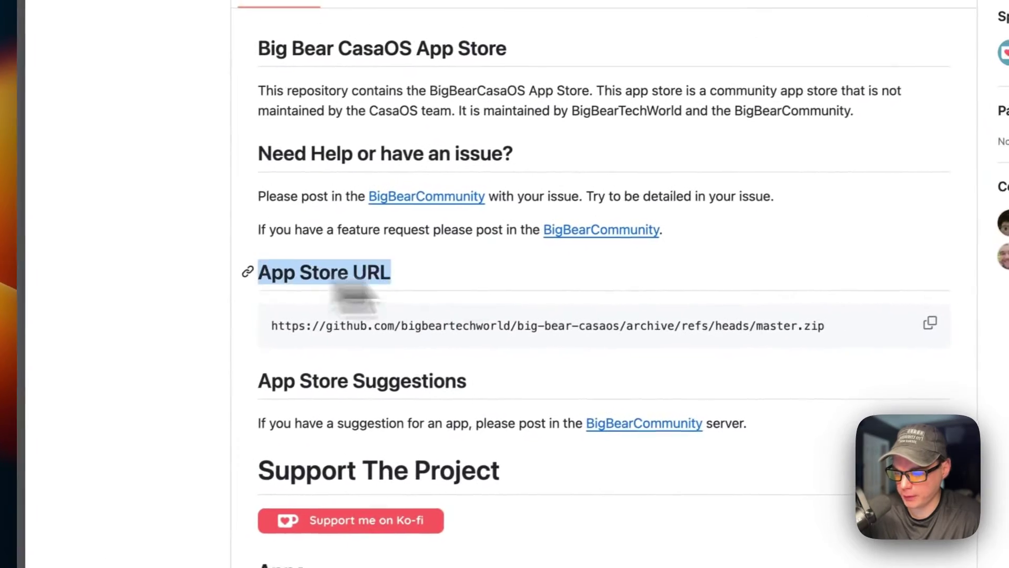
click(679, 276)
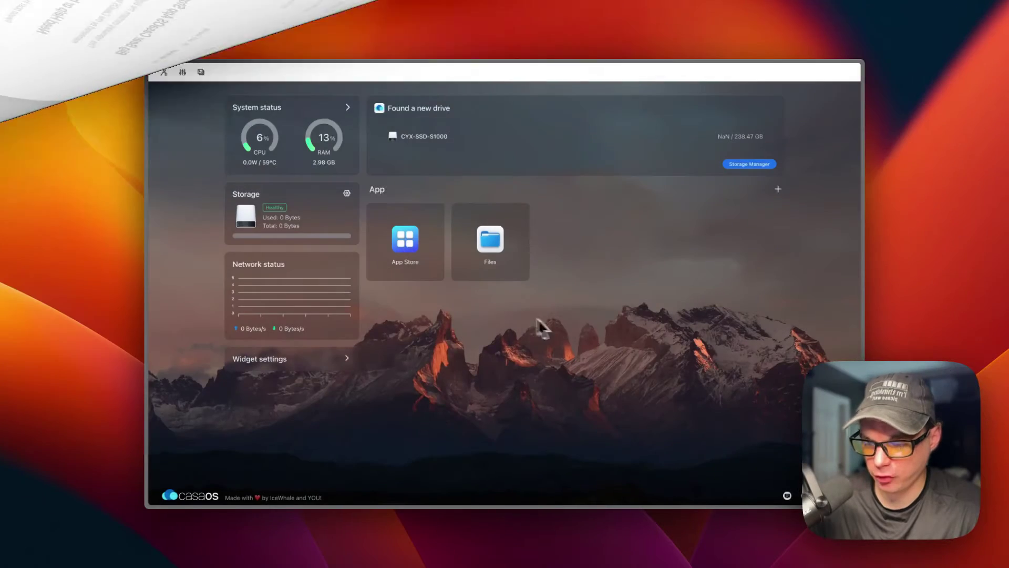
Step: Add the pasted Big Bear URL as a new App Store source and reload CasaOS
click(407, 252)
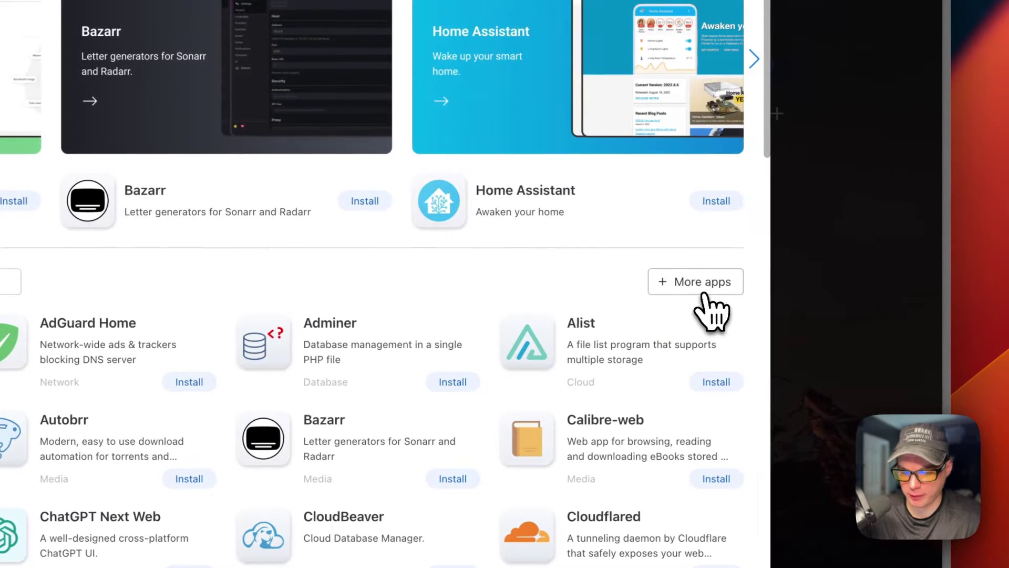
click(707, 296)
key(super+v)
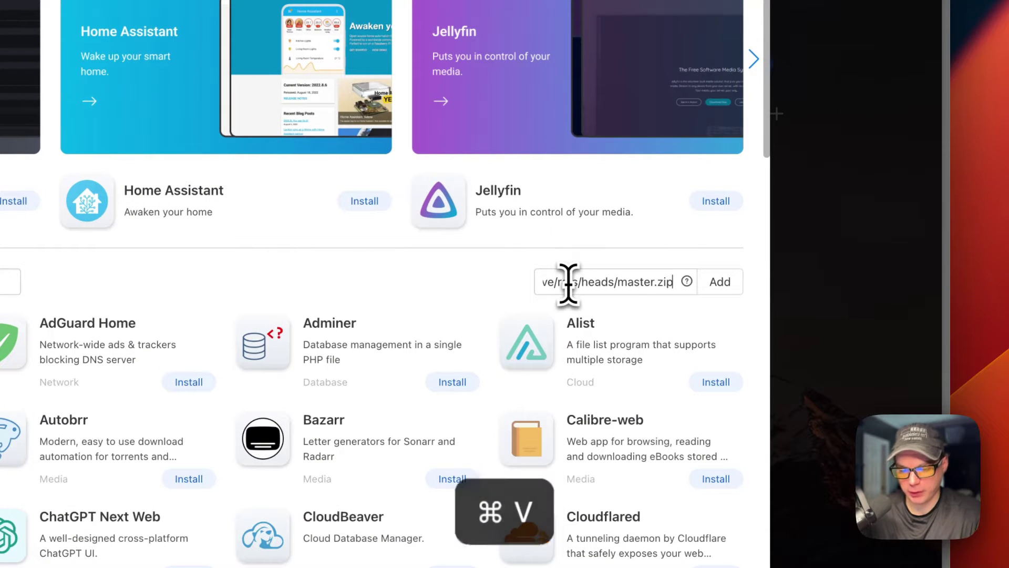
key(Left)
key(Left)
key(Left)
key(Left)
key(Left)
key(Left)
key(Left)
key(Left)
key(Left)
key(Left)
key(Left)
key(Left)
key(Left)
key(Left)
key(Left)
key(Left)
key(Left)
key(Left)
key(Left)
key(Left)
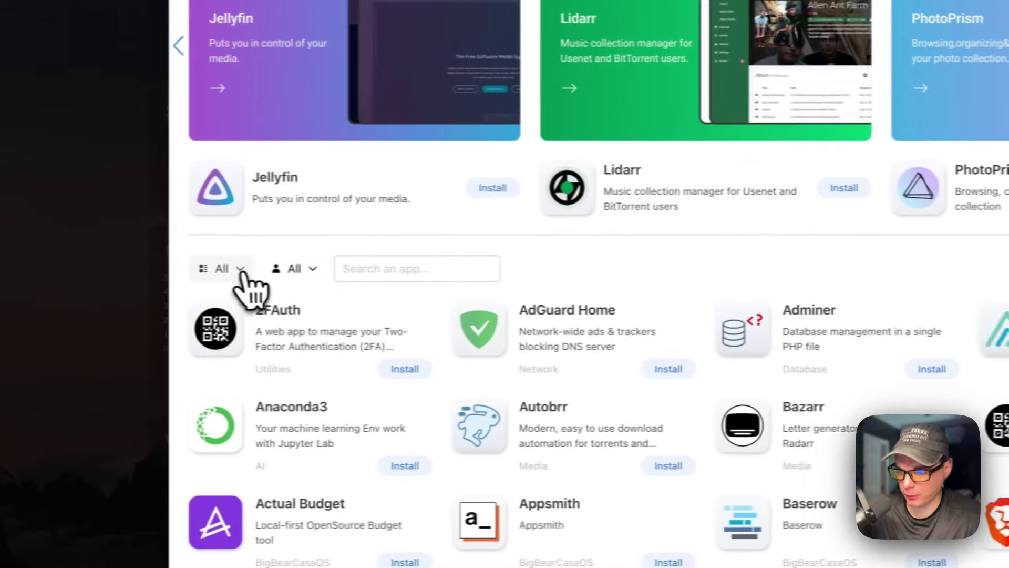
key(super+r)
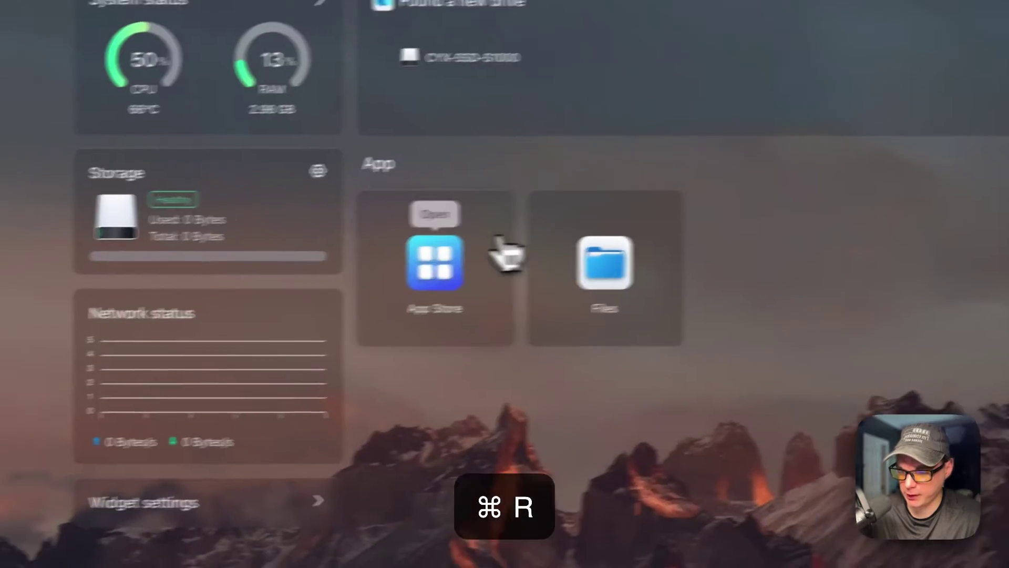
Step: Filter the App Store category list to show only BigBearCasaOS apps
click(496, 250)
click(257, 319)
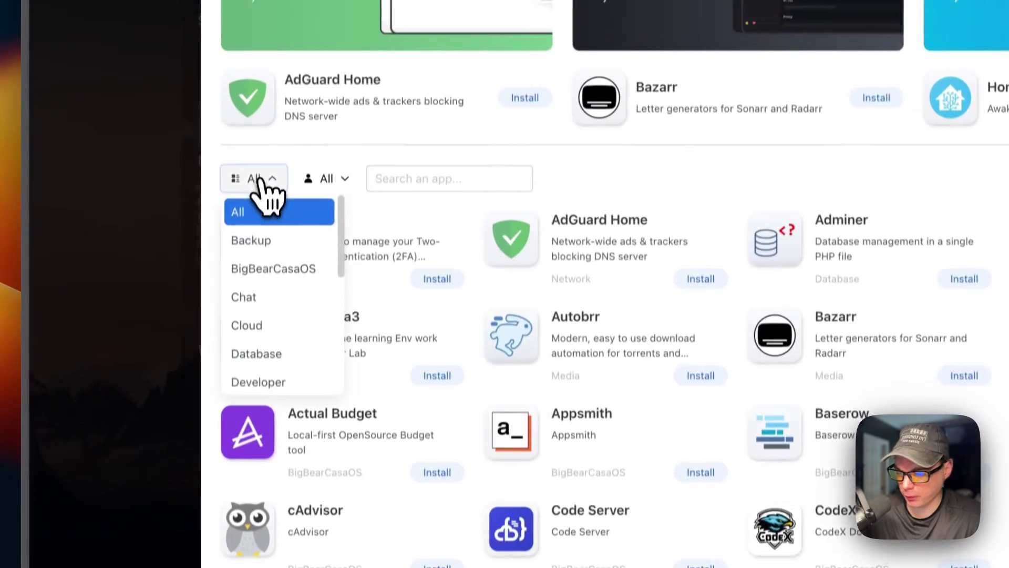
click(266, 249)
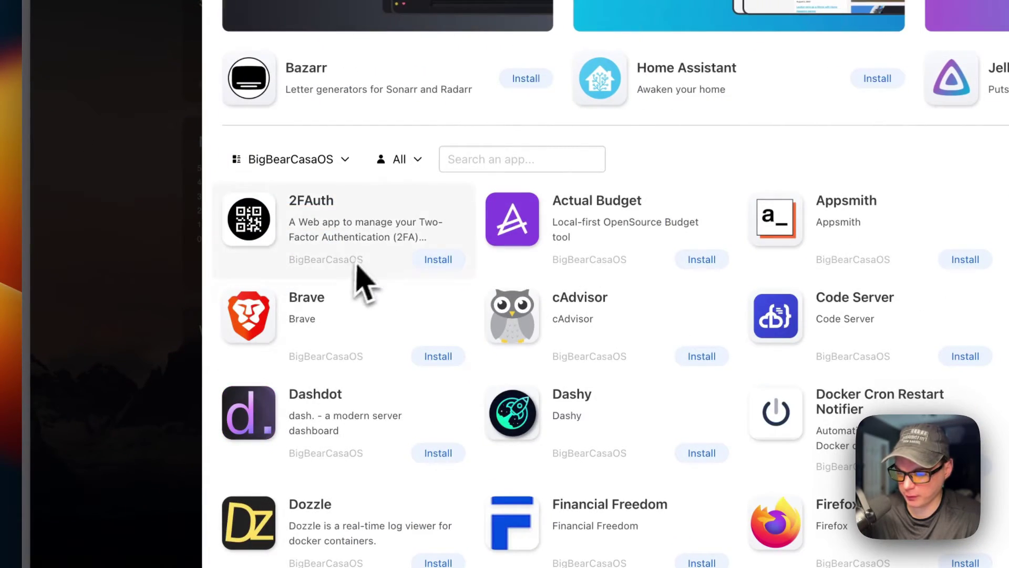
scroll(544, 370, down, 20)
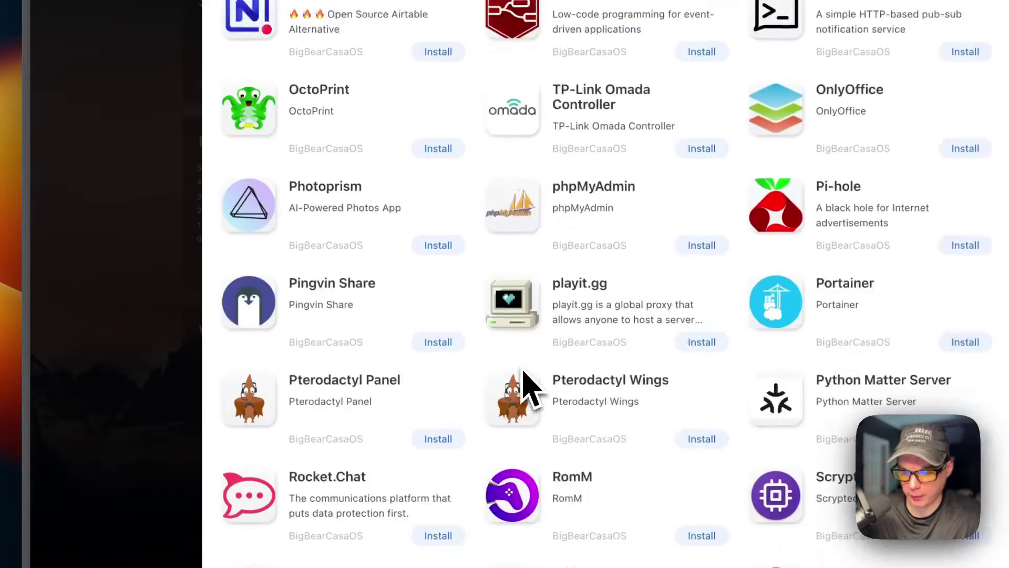
scroll(526, 389, up, 20)
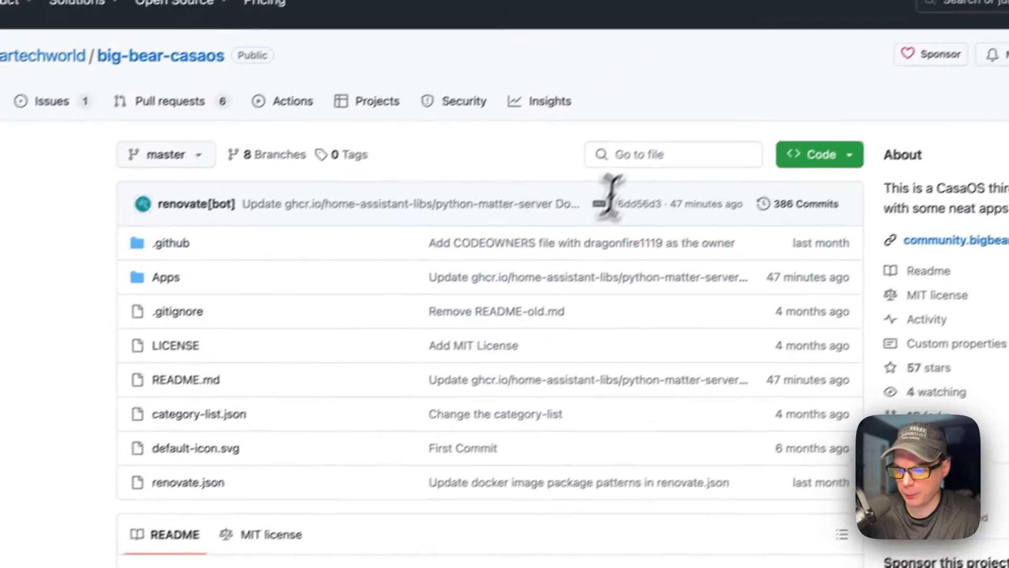
Step: Find and open Apps/firefox/docker-compose.yml in the big-bear-casaos repository
click(794, 38)
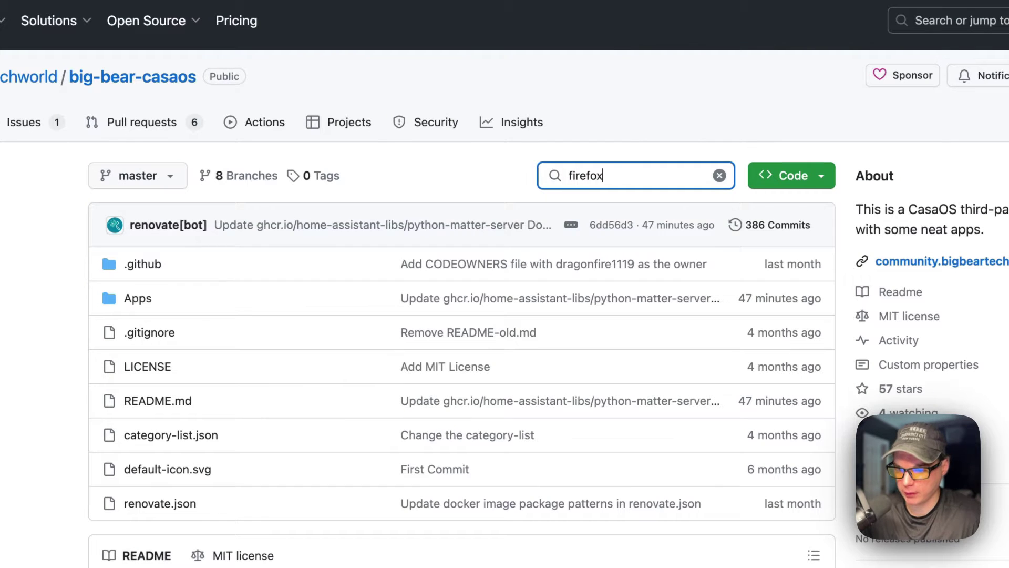
click(324, 215)
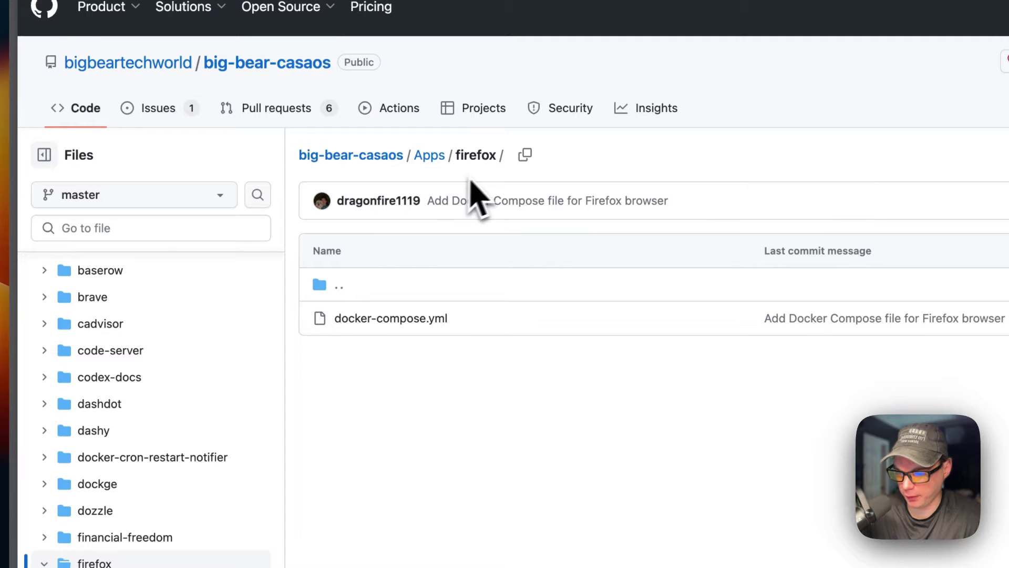
click(366, 319)
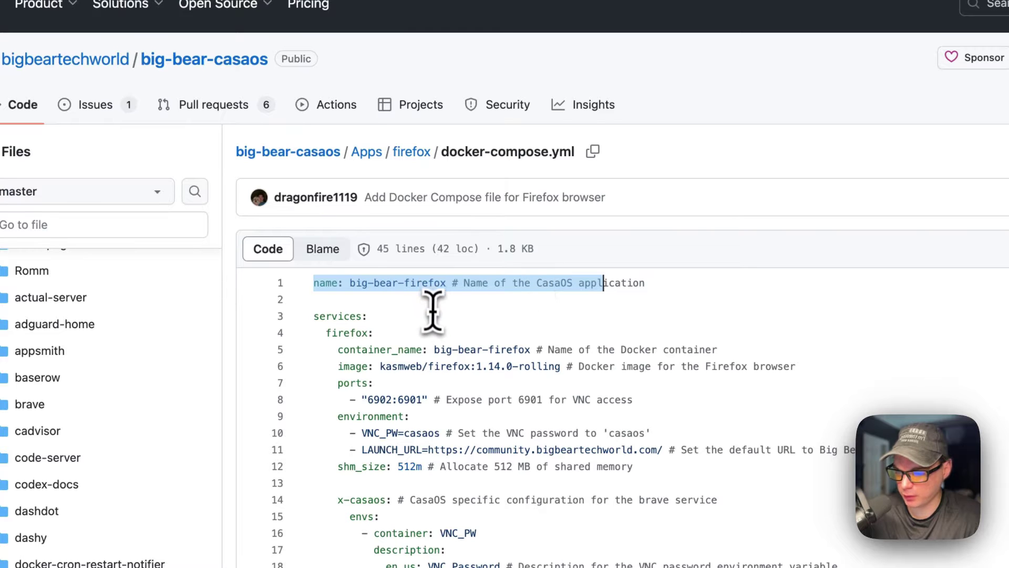
scroll(432, 310, down, 3)
click(316, 213)
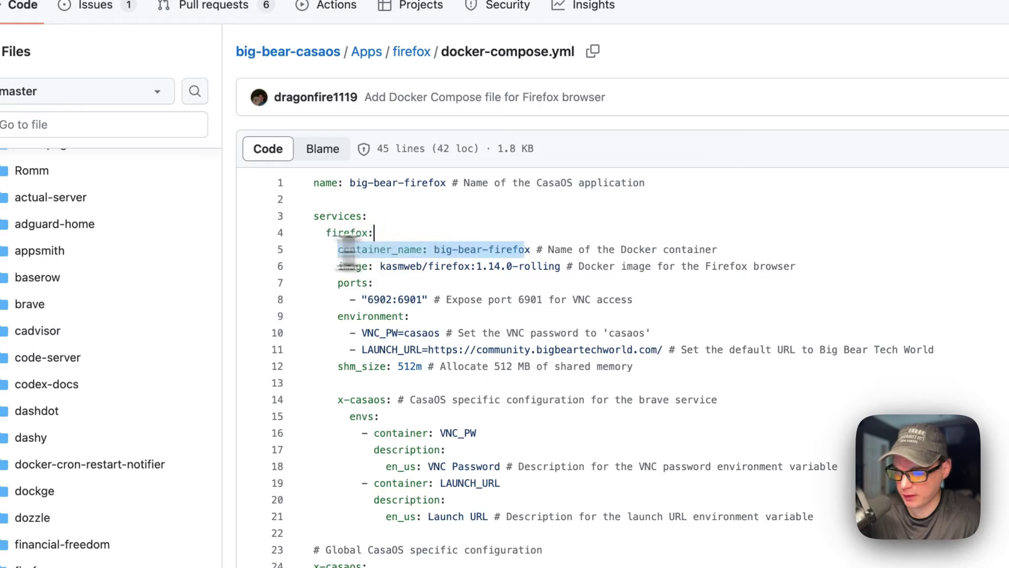
drag(339, 250, 718, 249)
drag(297, 262, 786, 285)
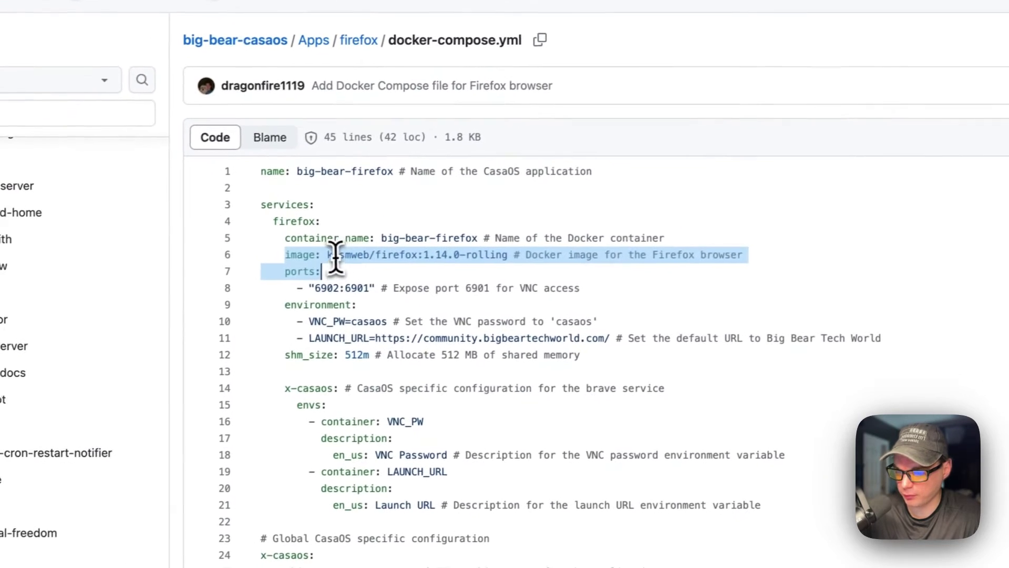
click(335, 257)
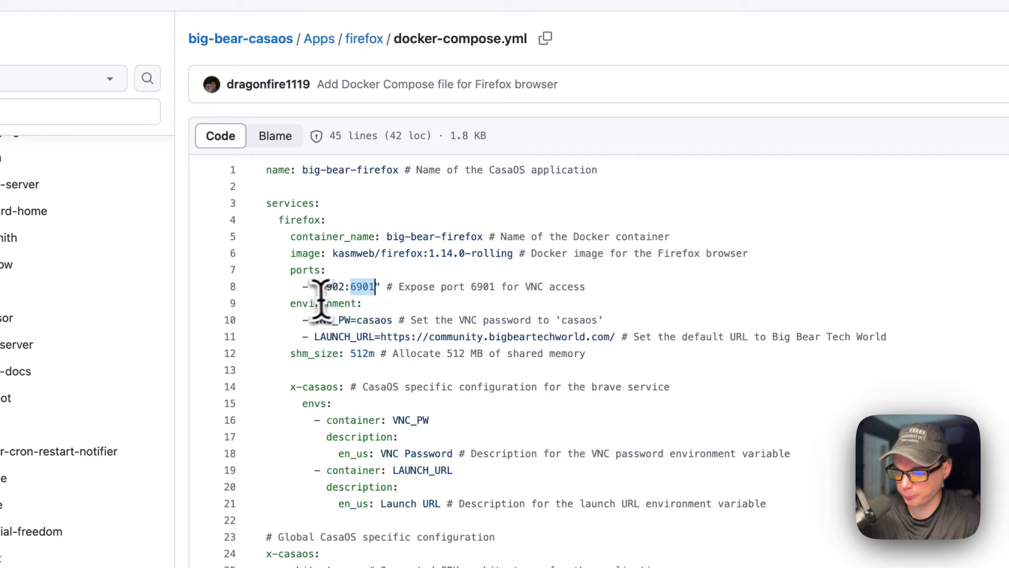
drag(289, 304, 696, 336)
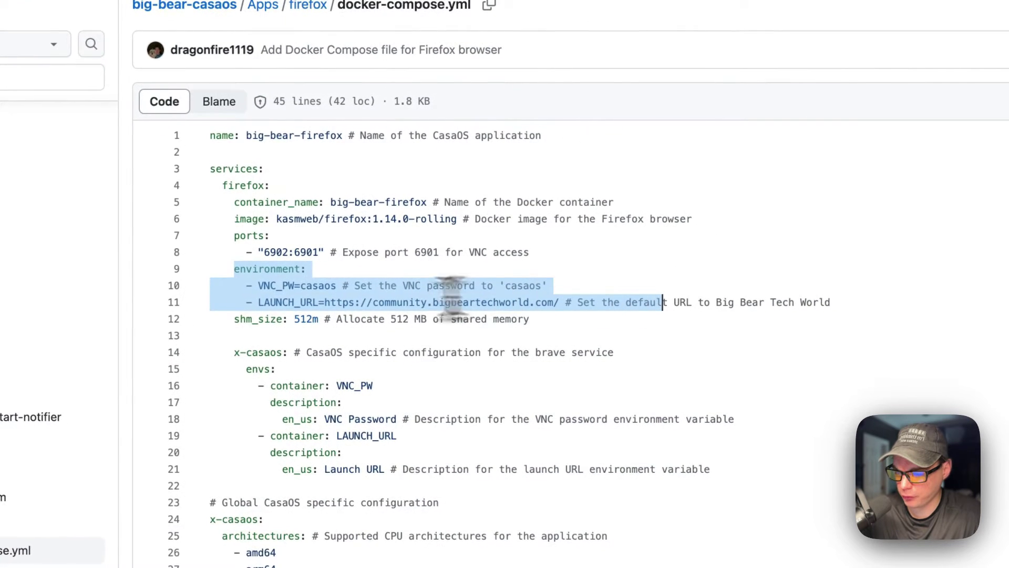
click(340, 312)
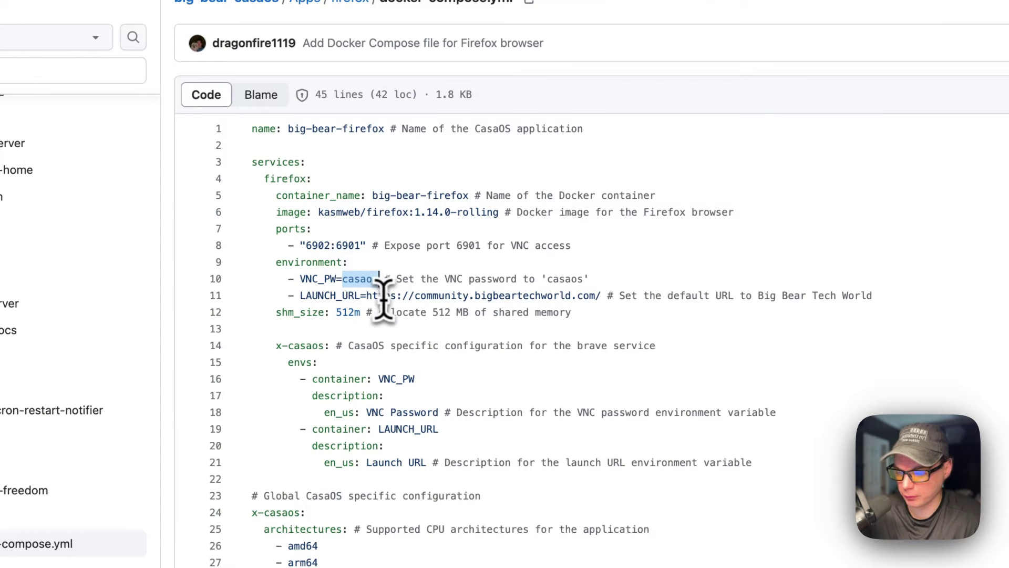
drag(302, 296, 869, 295)
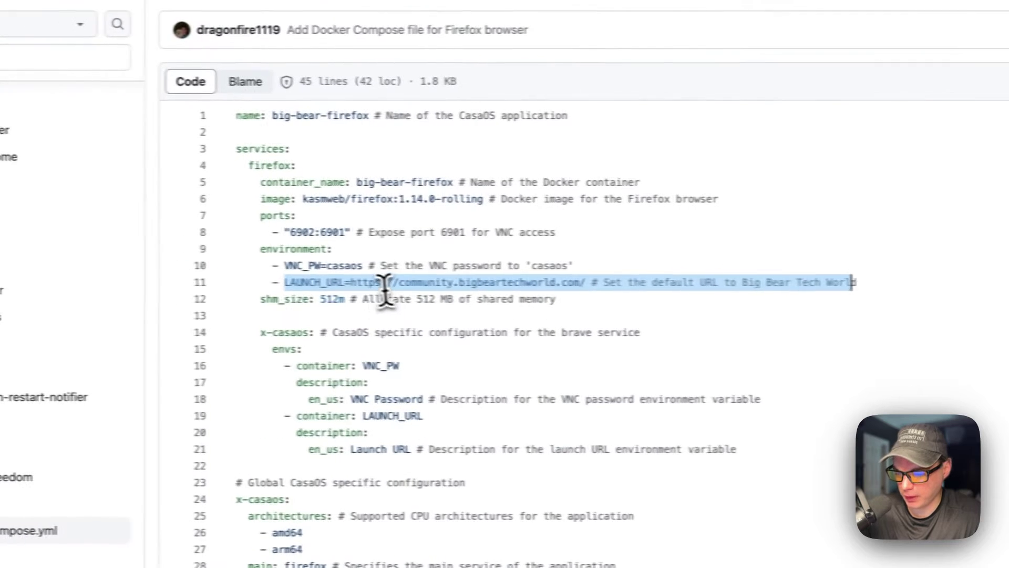
click(383, 284)
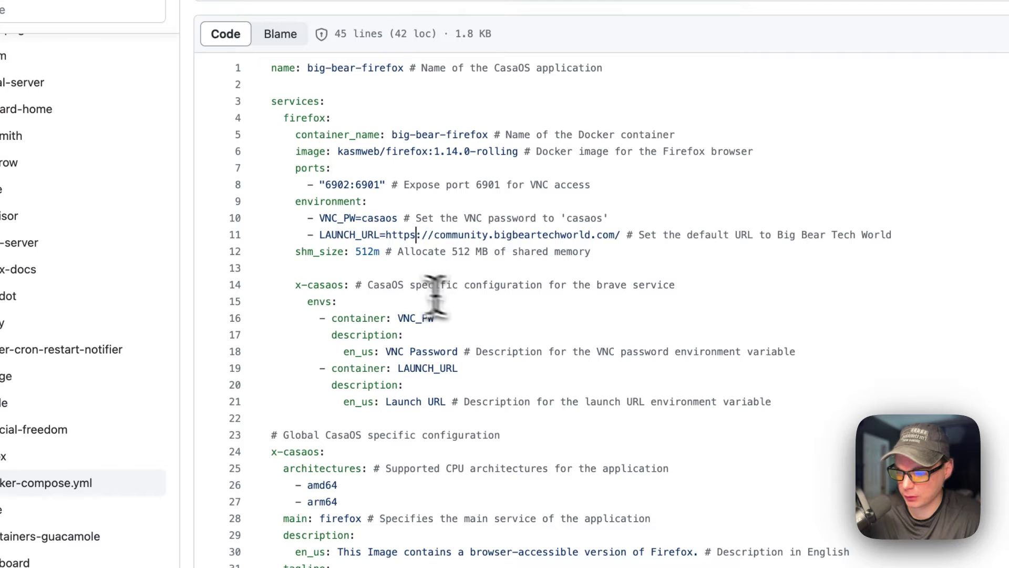
drag(297, 253, 680, 250)
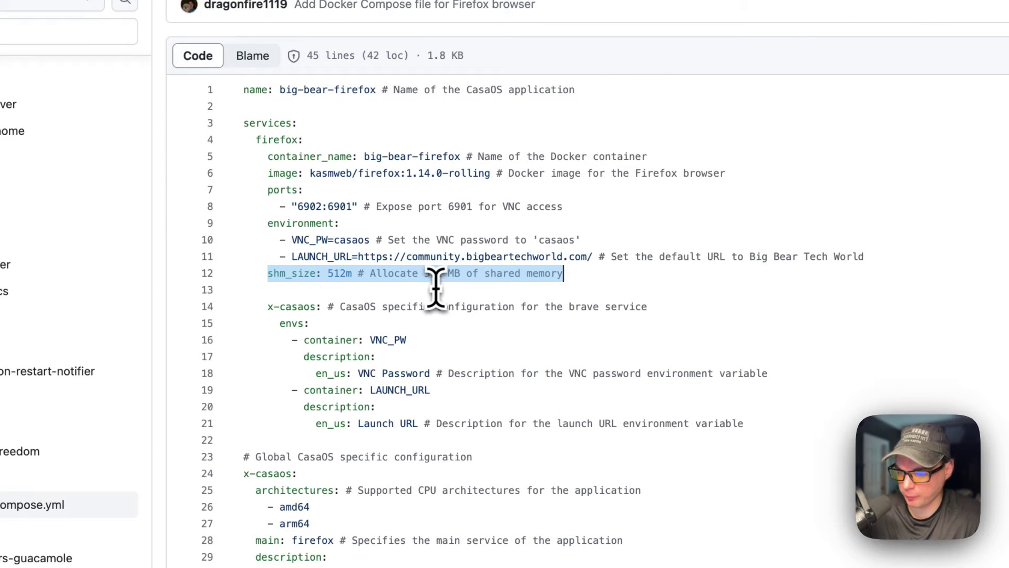
scroll(439, 297, down, 2)
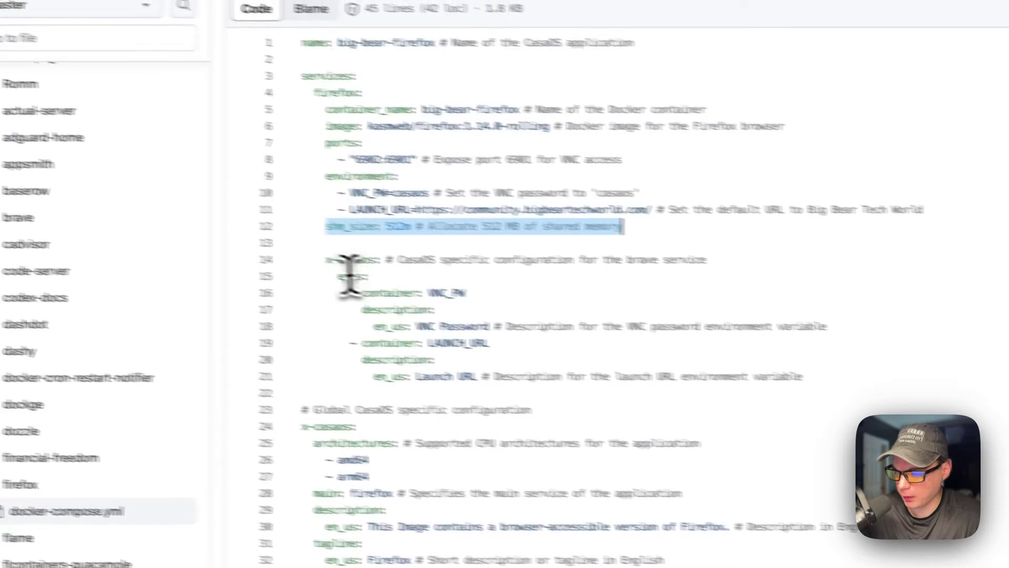
drag(267, 253, 777, 359)
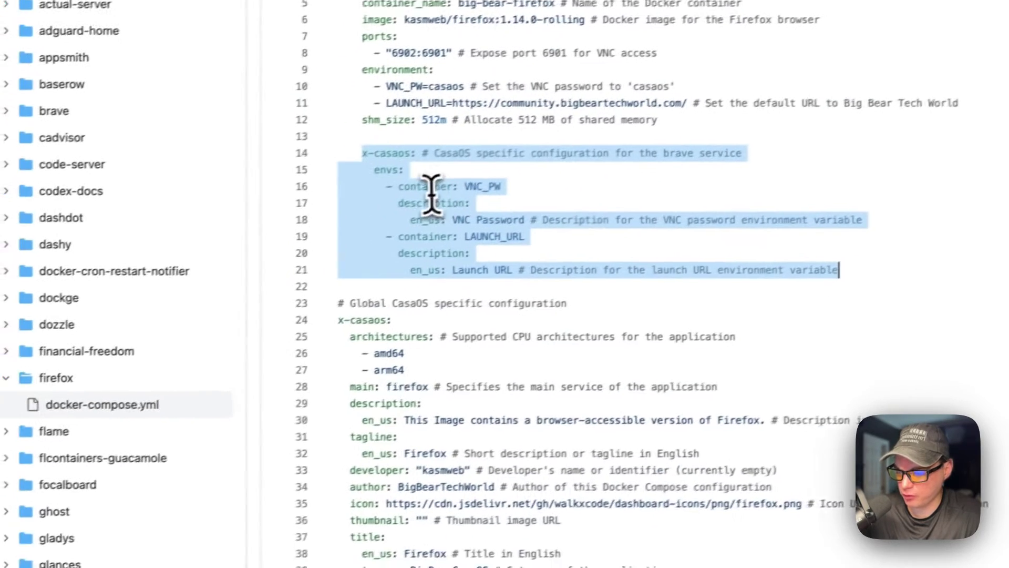
Step: Review the compose file's CasaOS section: architectures, kasmweb Firefox image, description and tagline
click(438, 252)
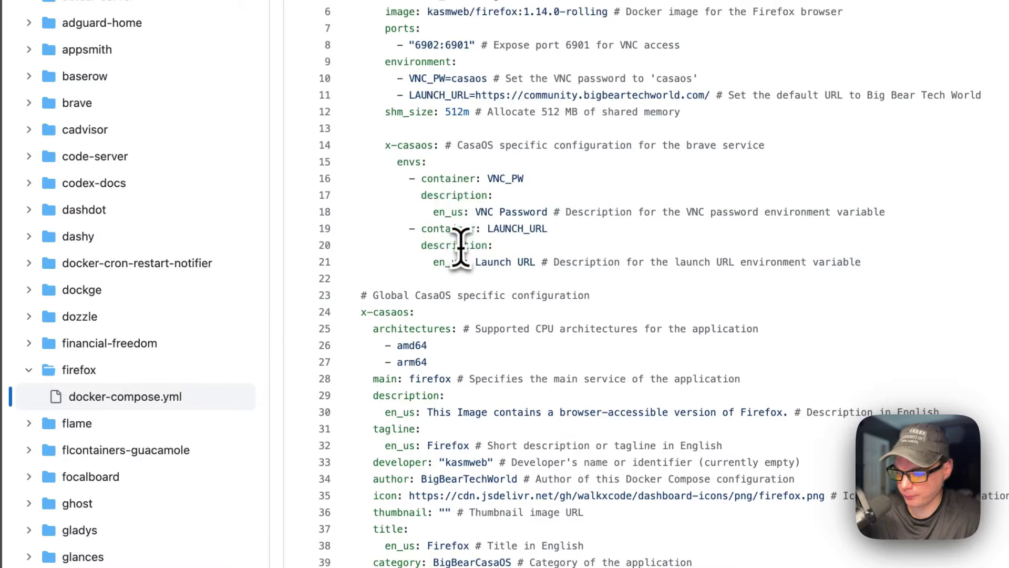
scroll(460, 245, down, 1)
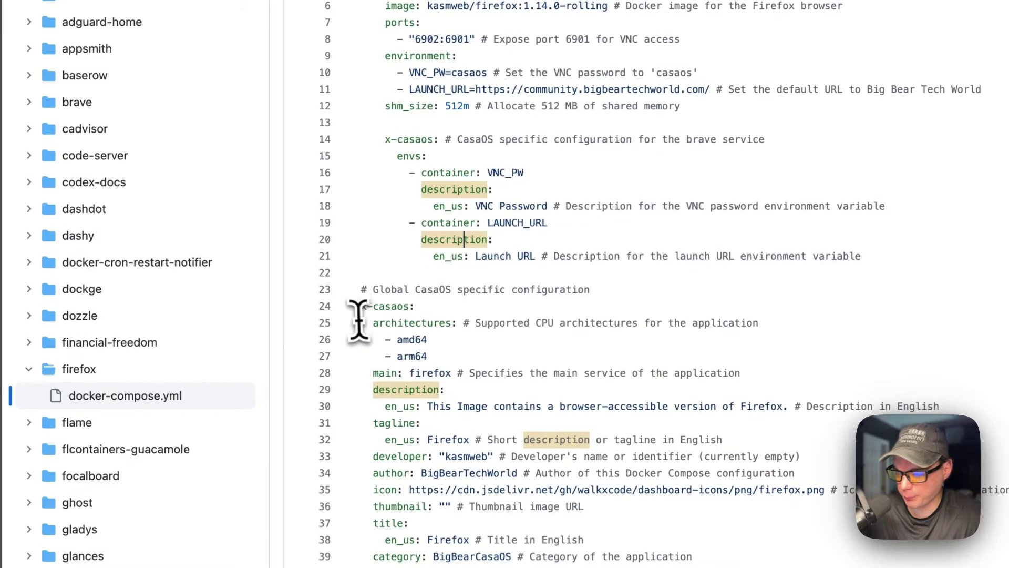
drag(363, 307, 446, 436)
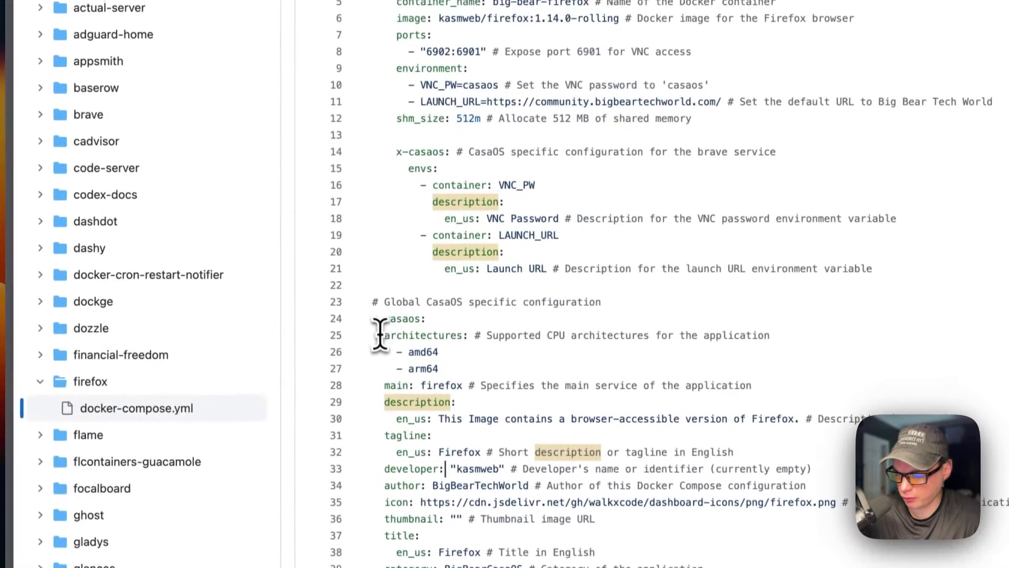
drag(369, 113, 464, 151)
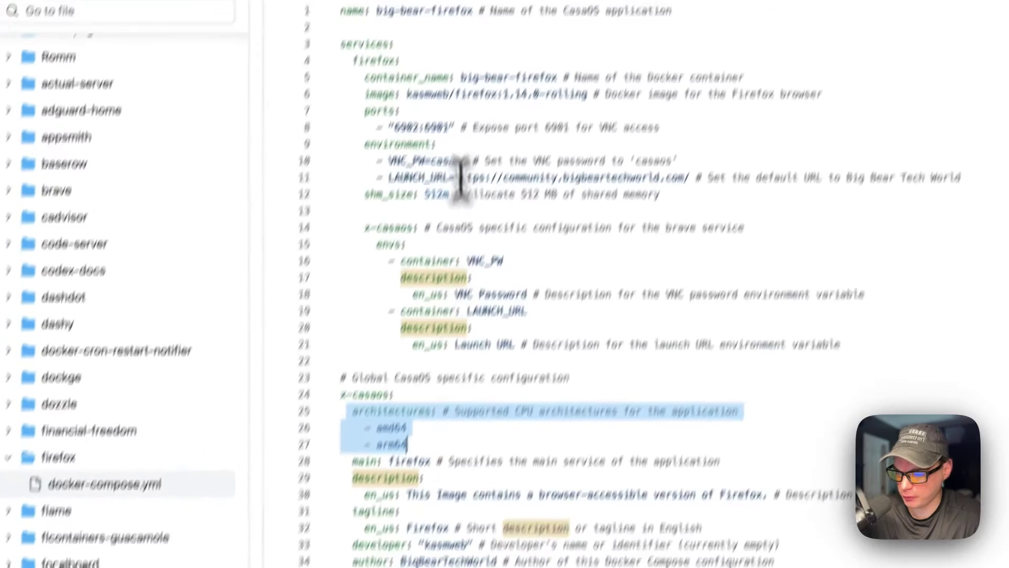
drag(439, 22, 596, 22)
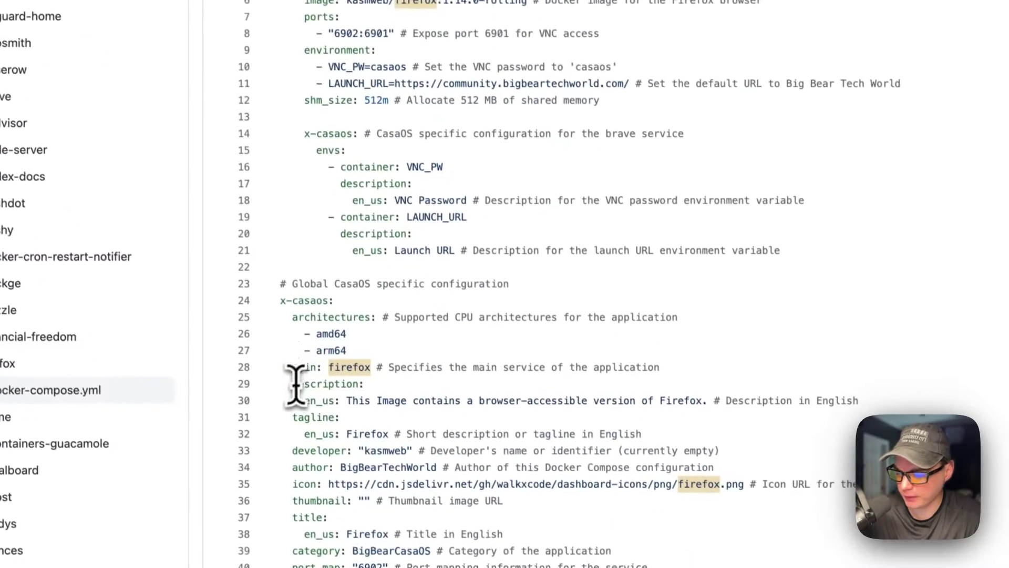
drag(290, 379, 656, 396)
drag(274, 306, 358, 323)
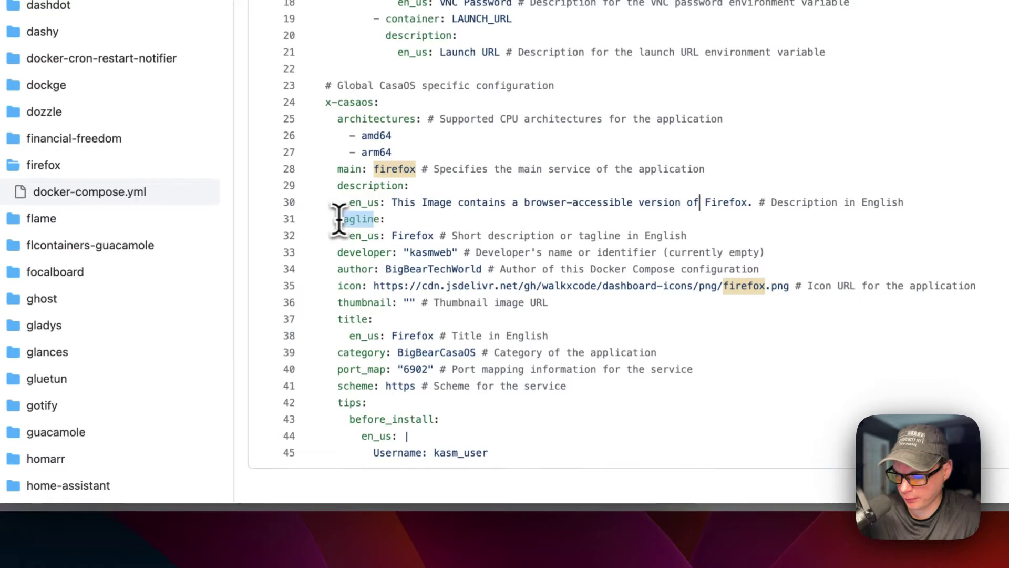
drag(428, 231, 432, 233)
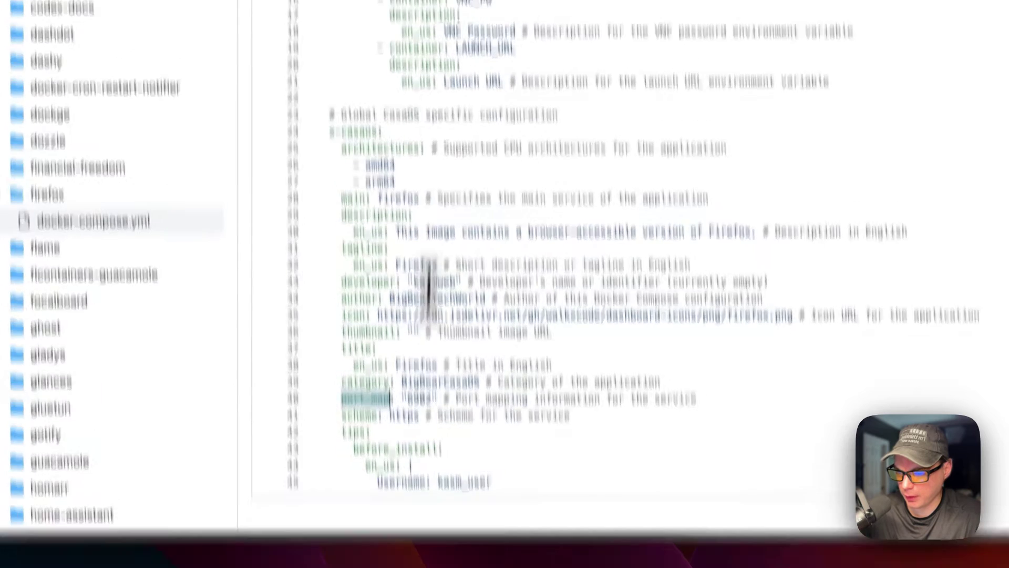
Step: Check the compose file's host port 6902 and matching port_map value
scroll(430, 374, up, 10)
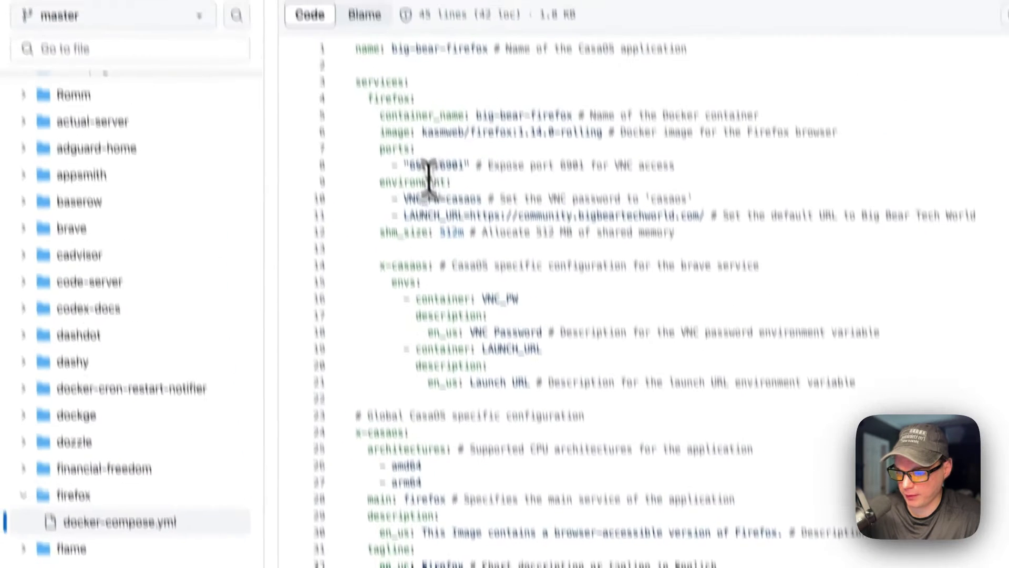
double_click(394, 240)
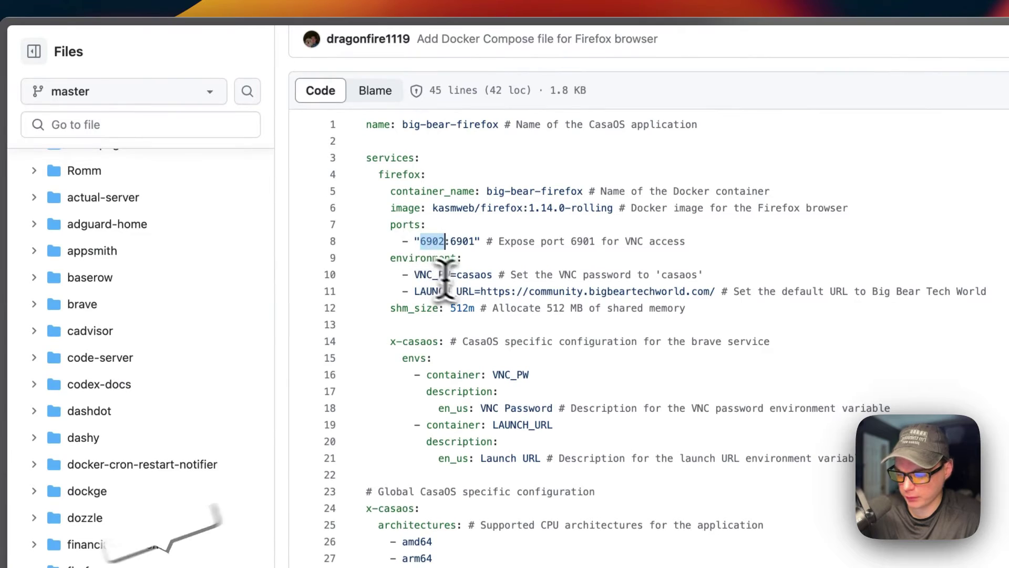
scroll(444, 278, down, 10)
click(403, 367)
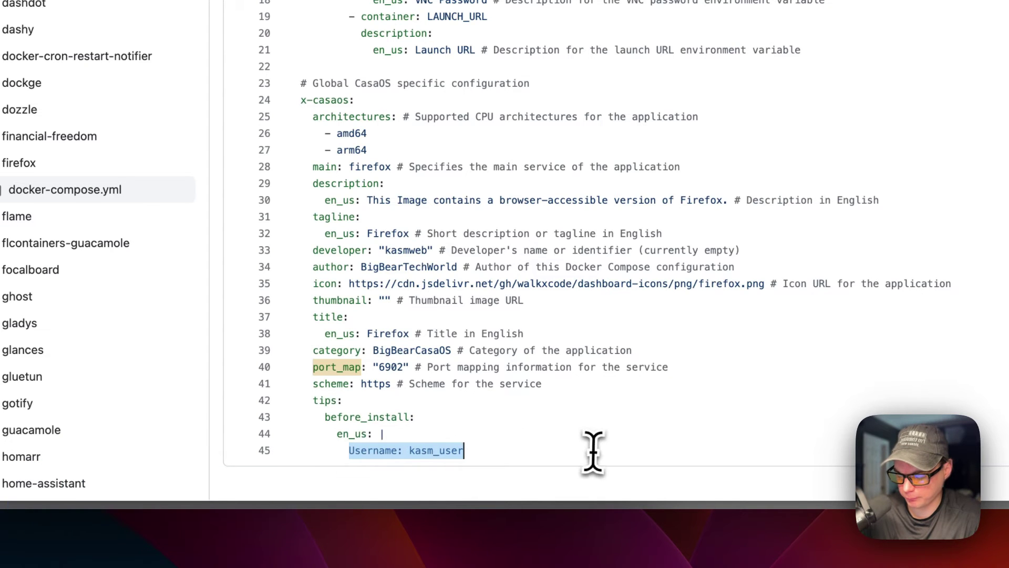
click(397, 218)
scroll(397, 281, up, 5)
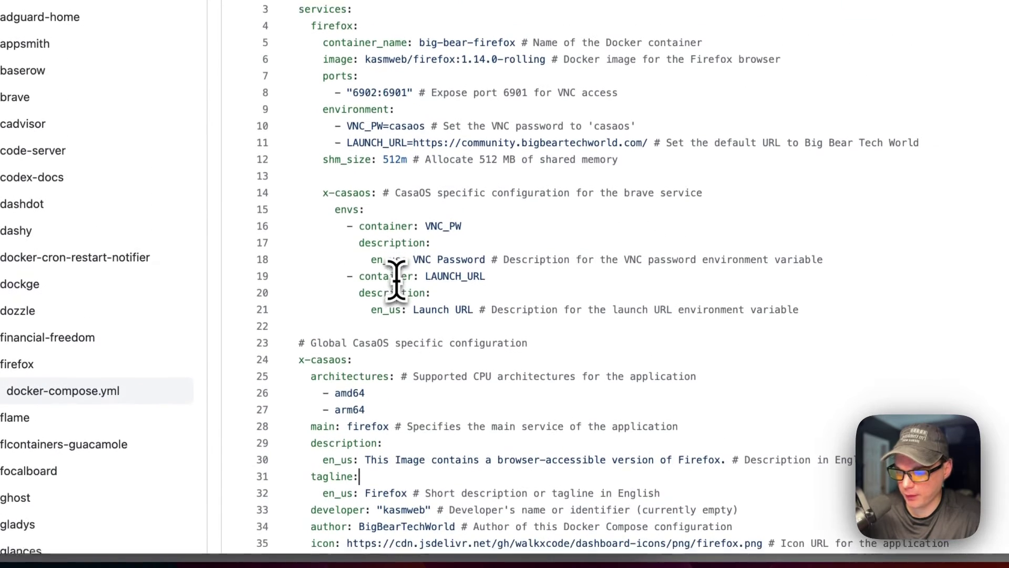
Step: Search the CasaOS App Store for 'fire'
scroll(397, 279, down, 2)
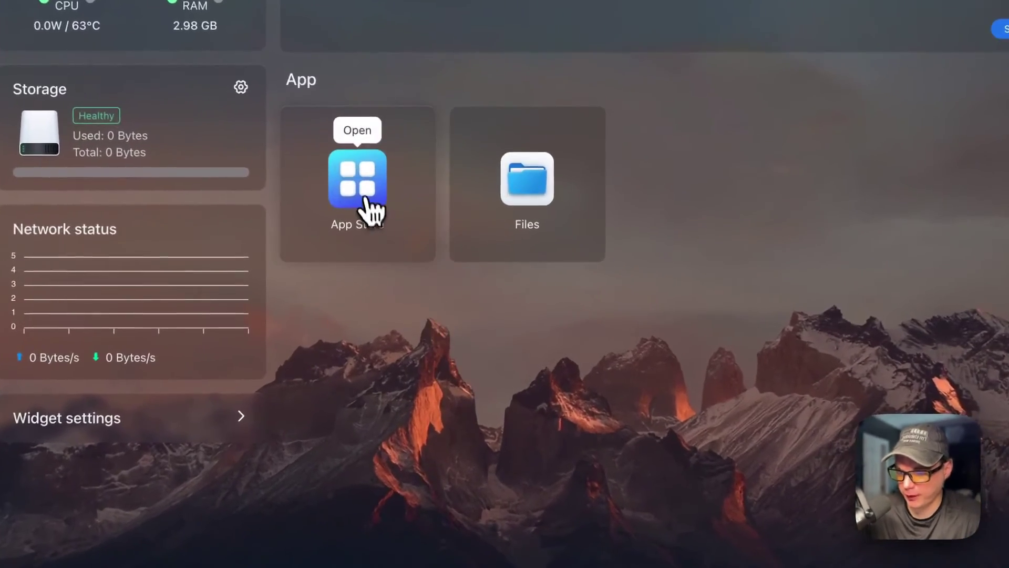
click(406, 242)
text(firefox)
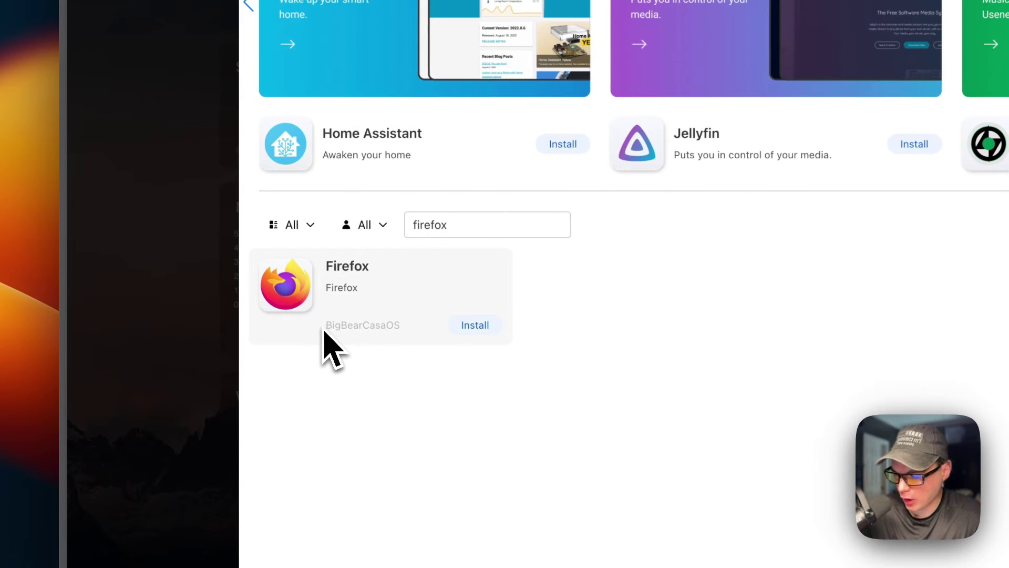
Step: Install the BigBearCasaOS Firefox app, pass the tips dialog, and let it finish in the background
double_click(344, 325)
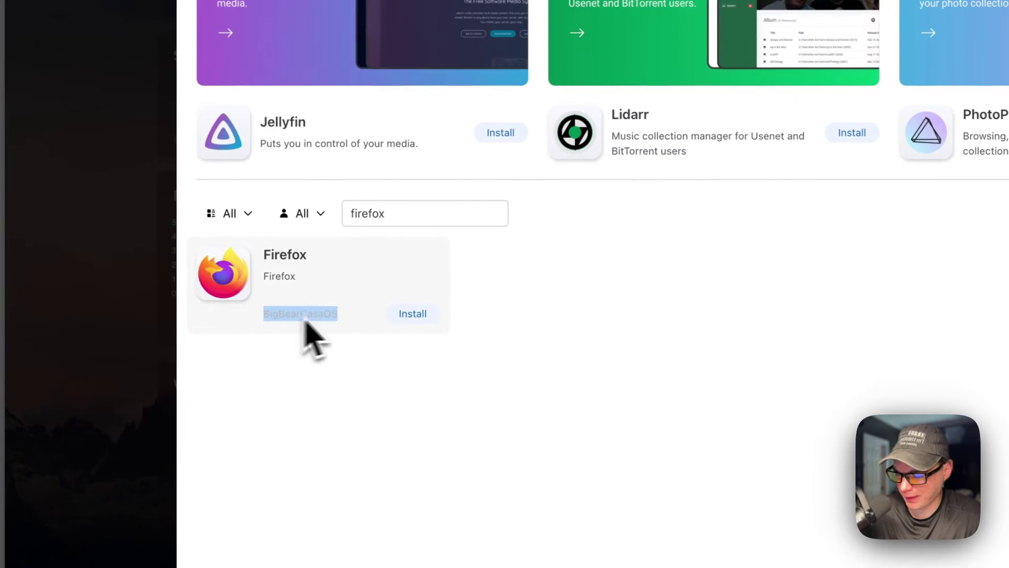
click(315, 275)
click(349, 196)
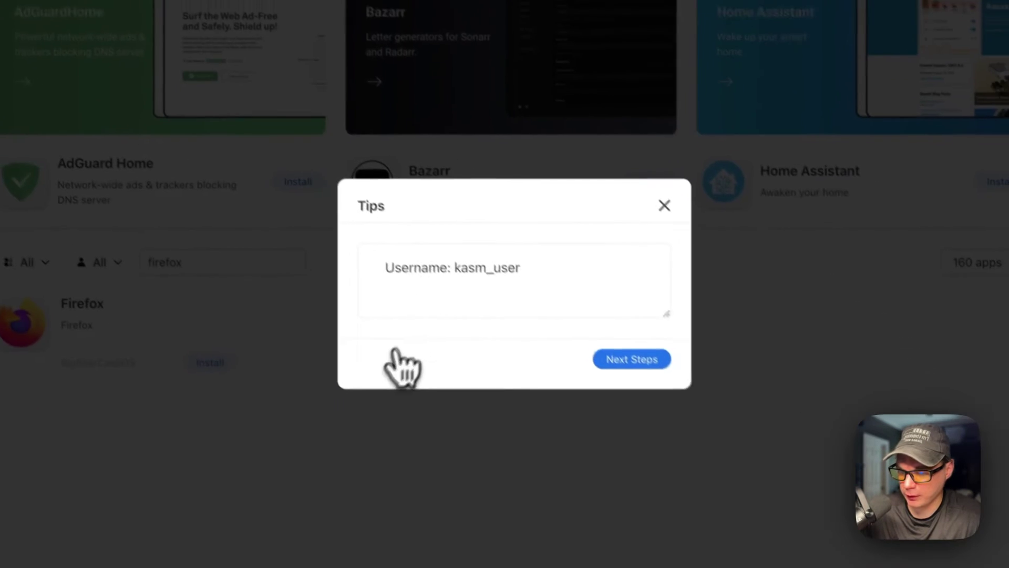
double_click(518, 361)
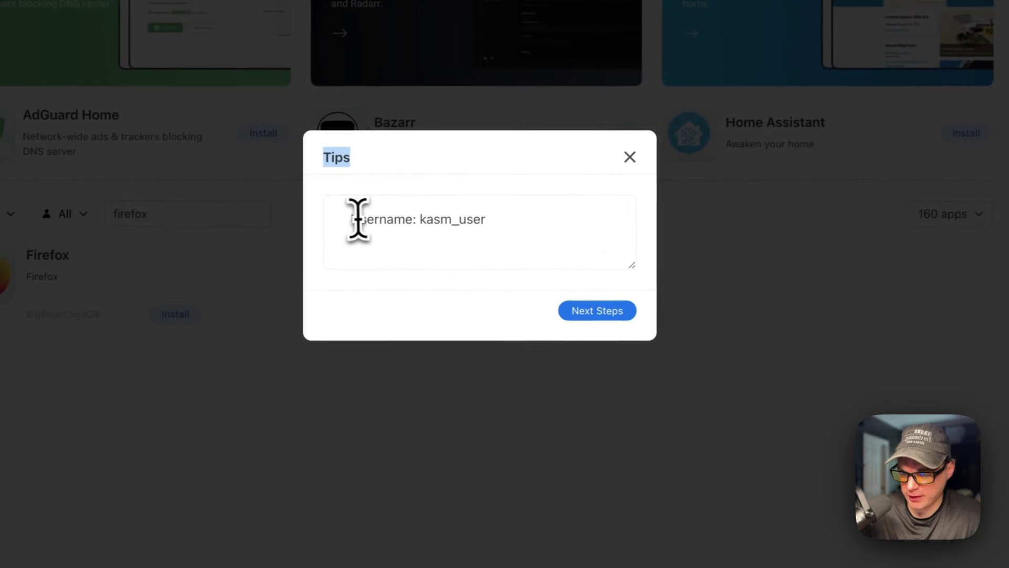
drag(304, 235, 476, 251)
click(543, 330)
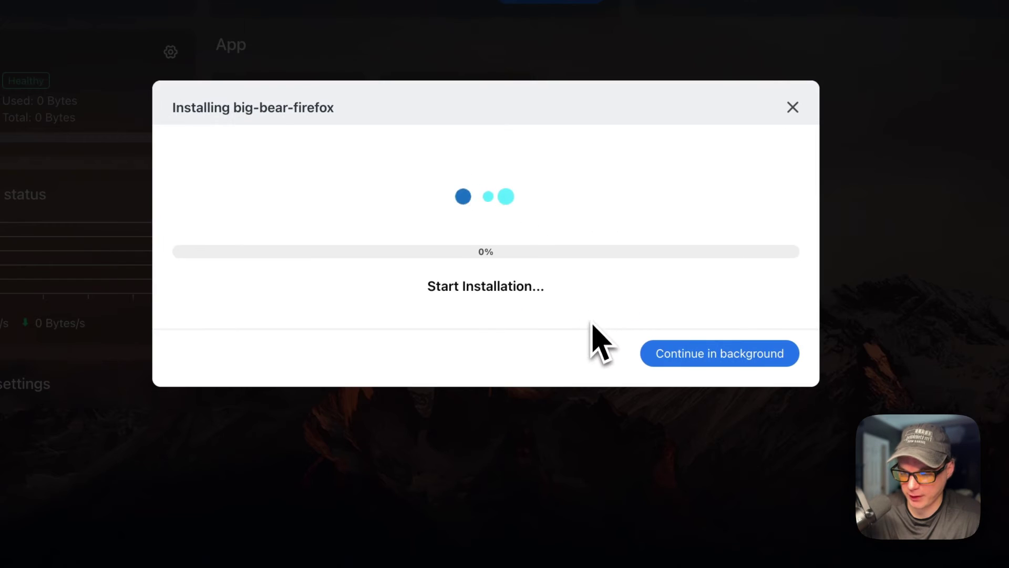
click(670, 363)
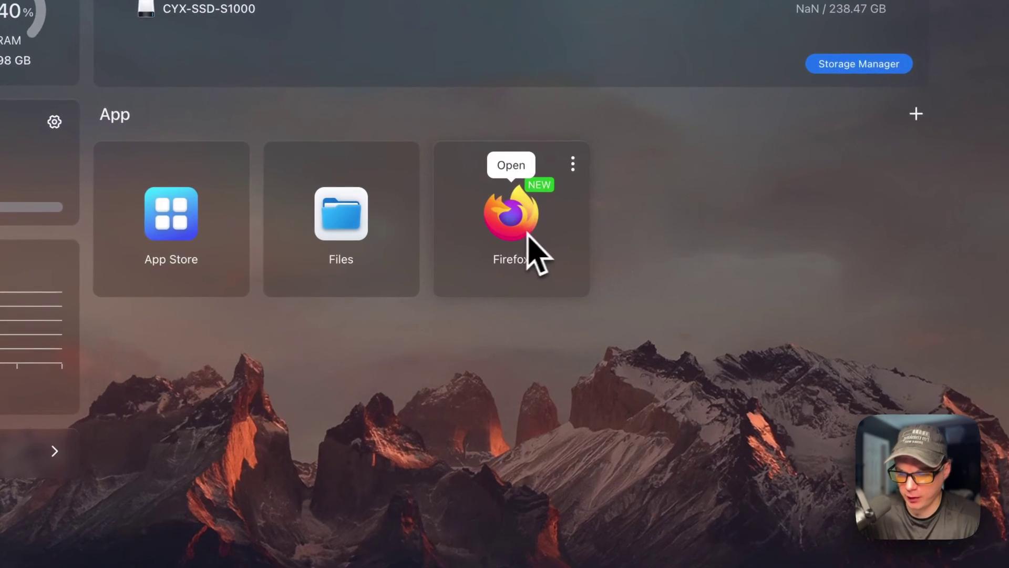
Step: Add a 'Testing' line below the username in Firefox's tips note and save it
click(572, 164)
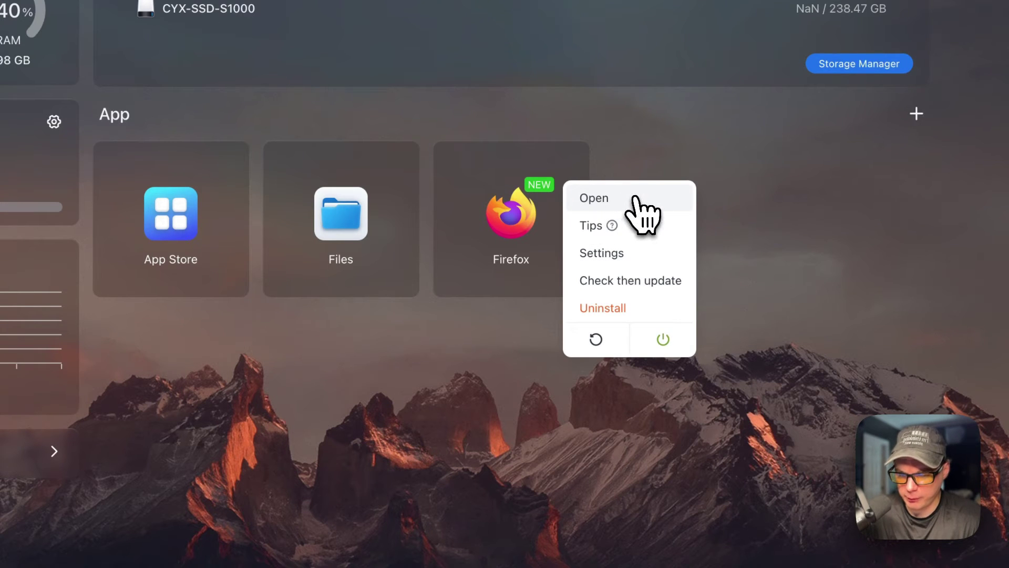
click(590, 229)
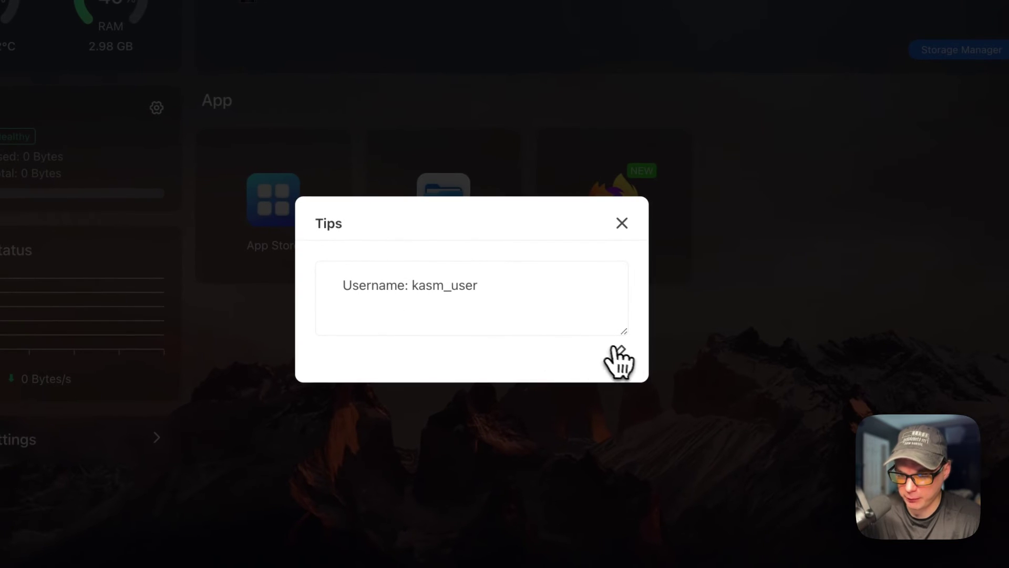
key(Return)
key(Return)
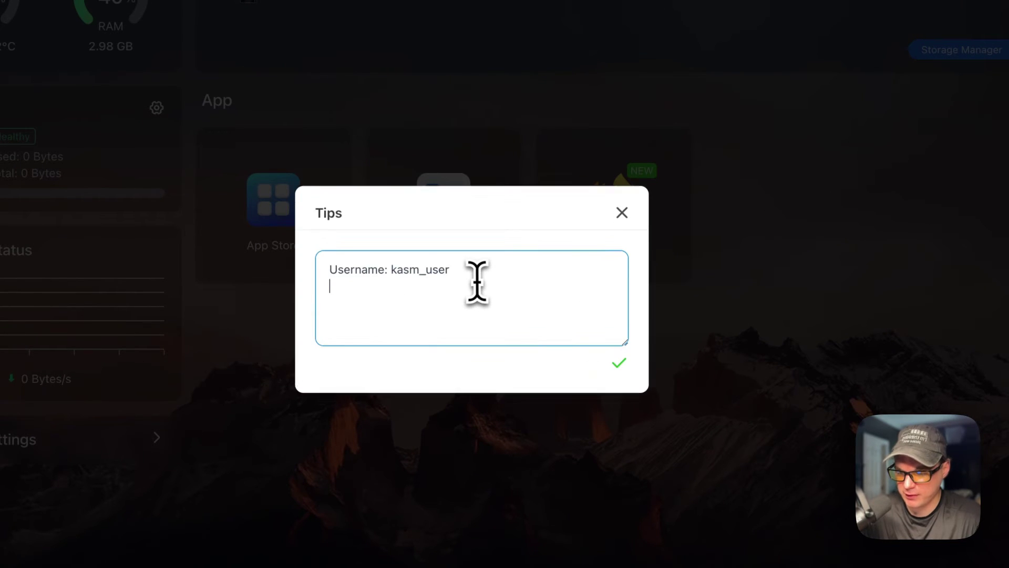
text(Testing)
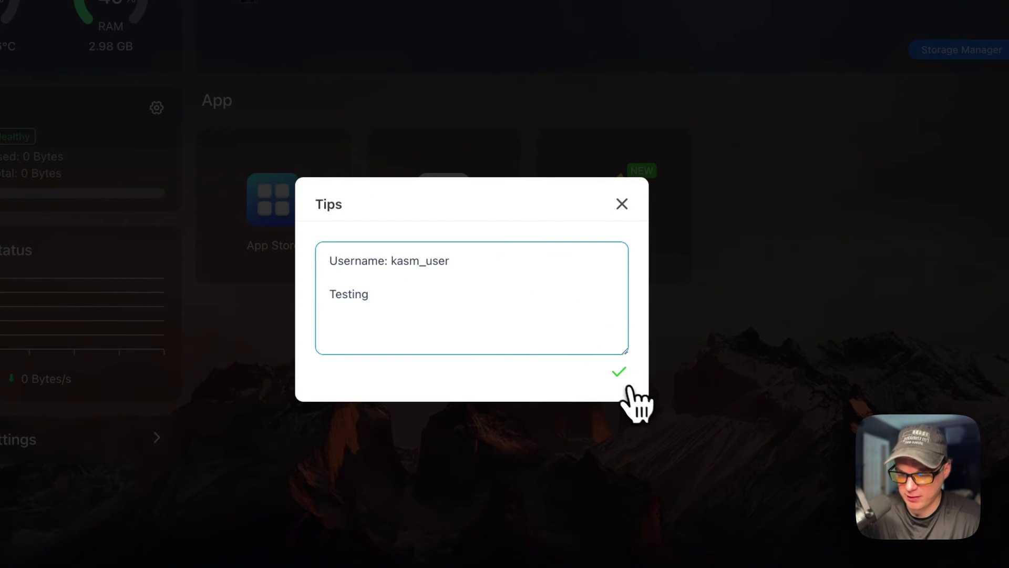
click(620, 372)
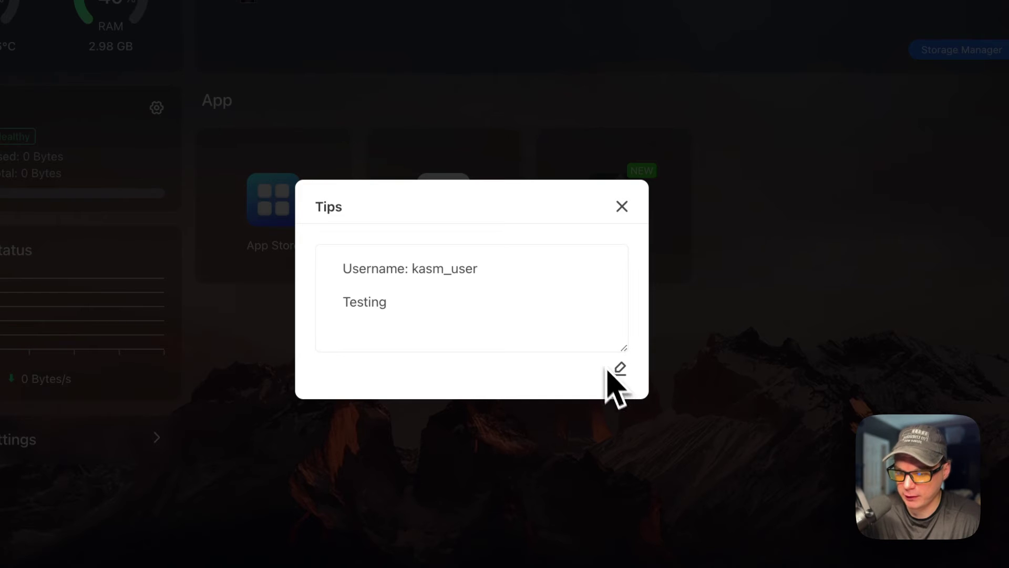
click(622, 206)
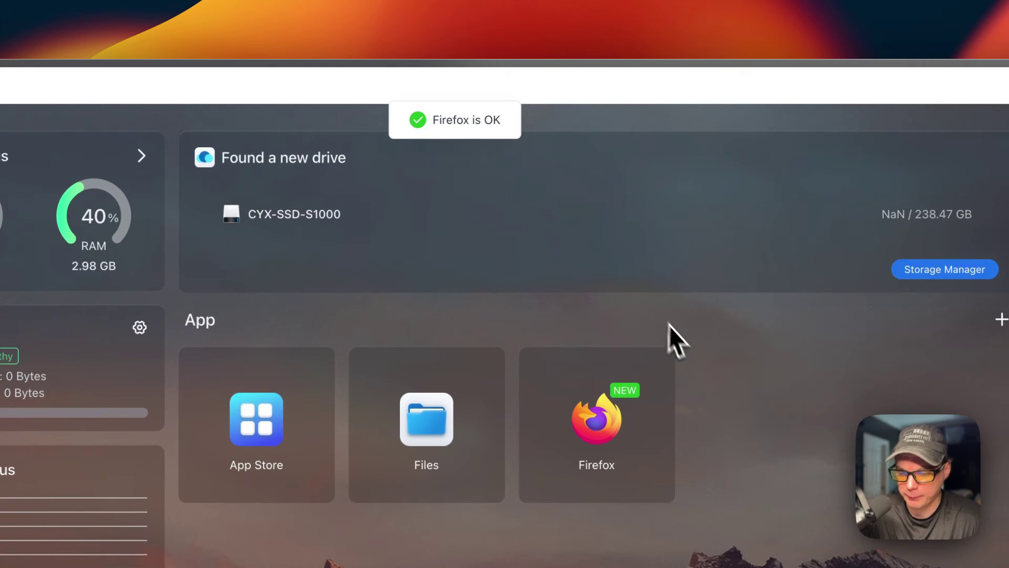
click(658, 371)
Step: Confirm the tips note kept its edit, then open the big-bear-firefox settings form
click(678, 432)
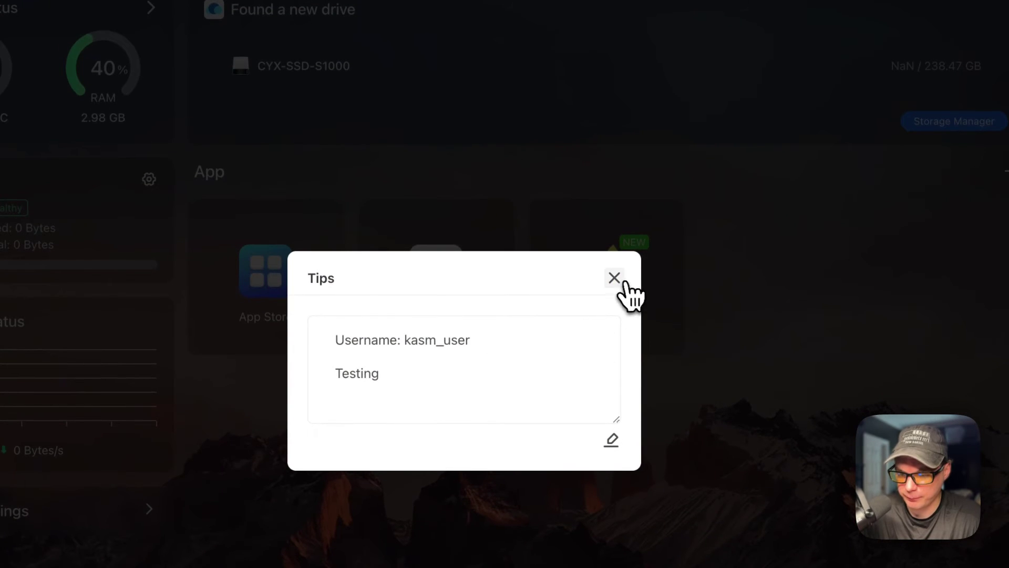
click(614, 278)
click(667, 220)
click(678, 310)
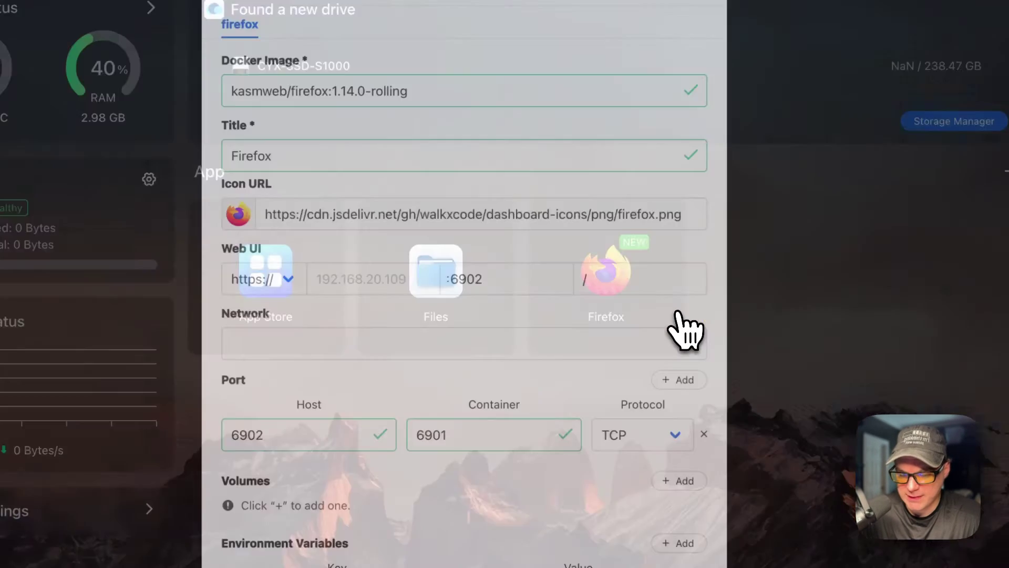
scroll(394, 305, down, 10)
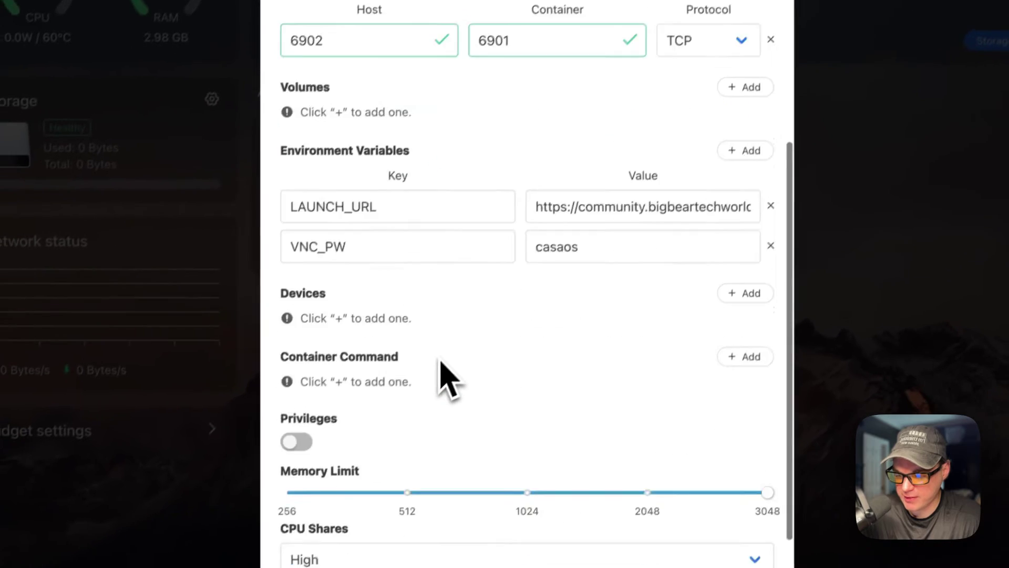
scroll(467, 185, up, 8)
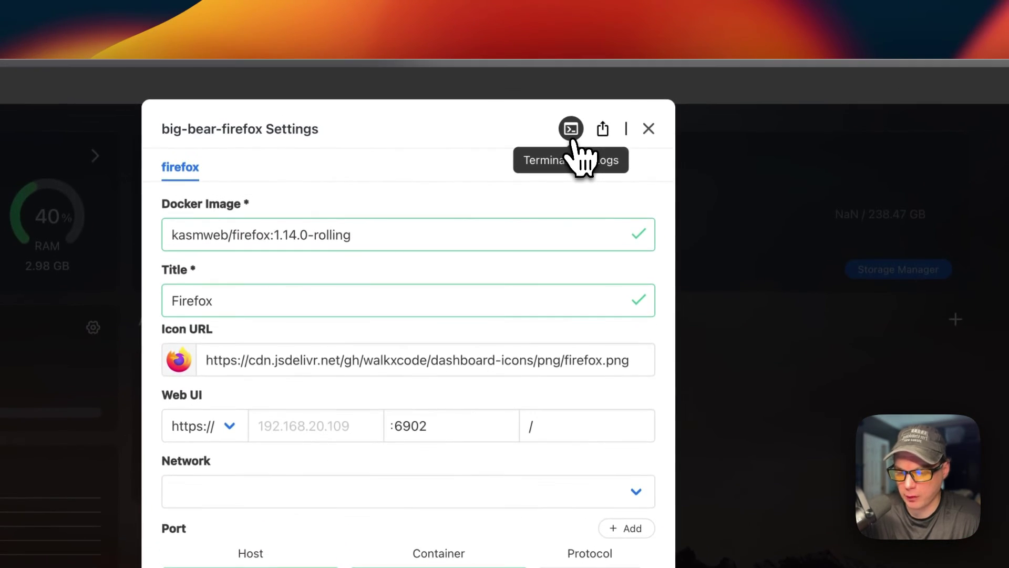
Step: Run ls in the Firefox container terminal, check its logs, and close the settings
click(572, 132)
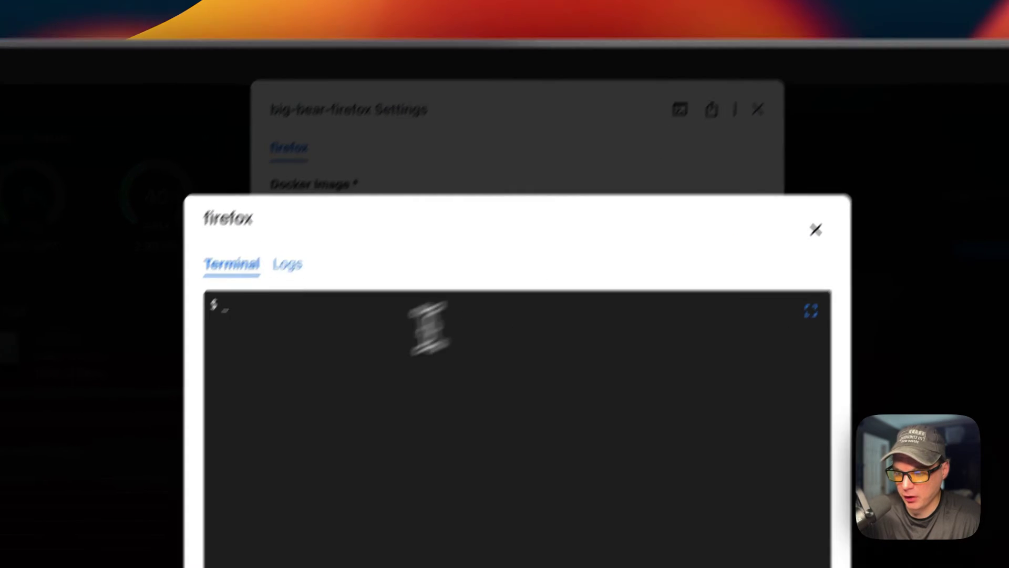
text(ls)
key(Return)
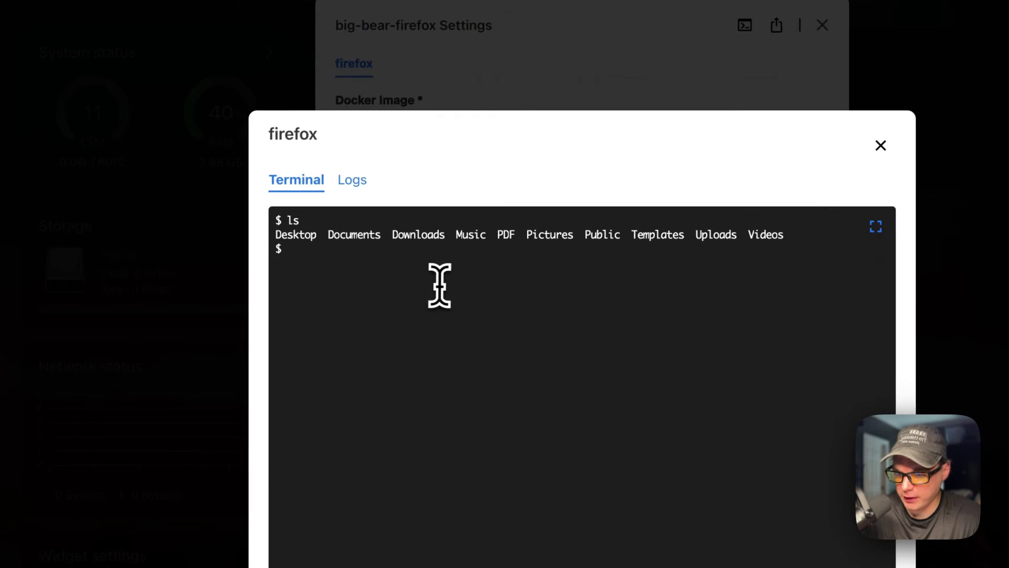
click(352, 180)
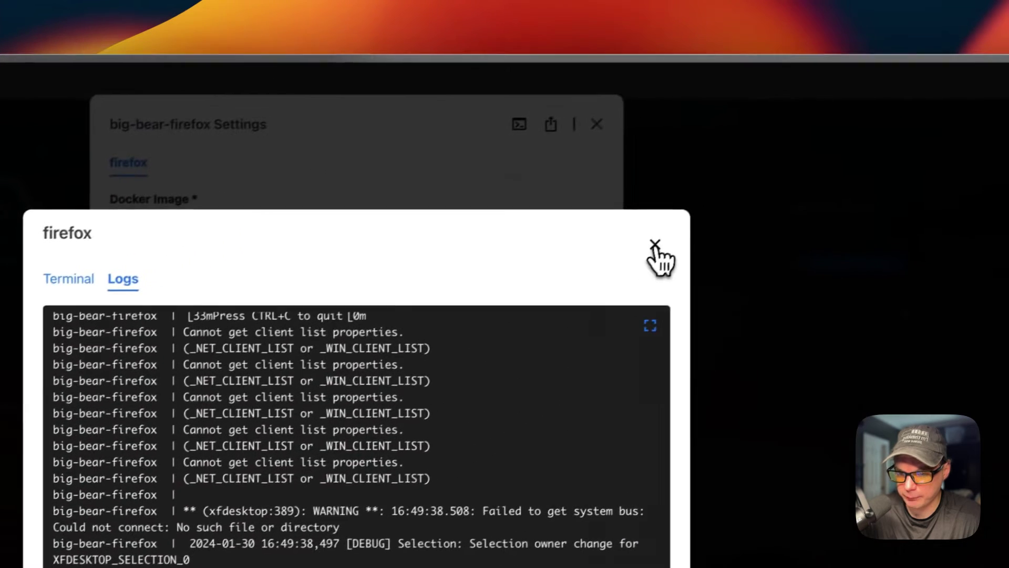
click(654, 245)
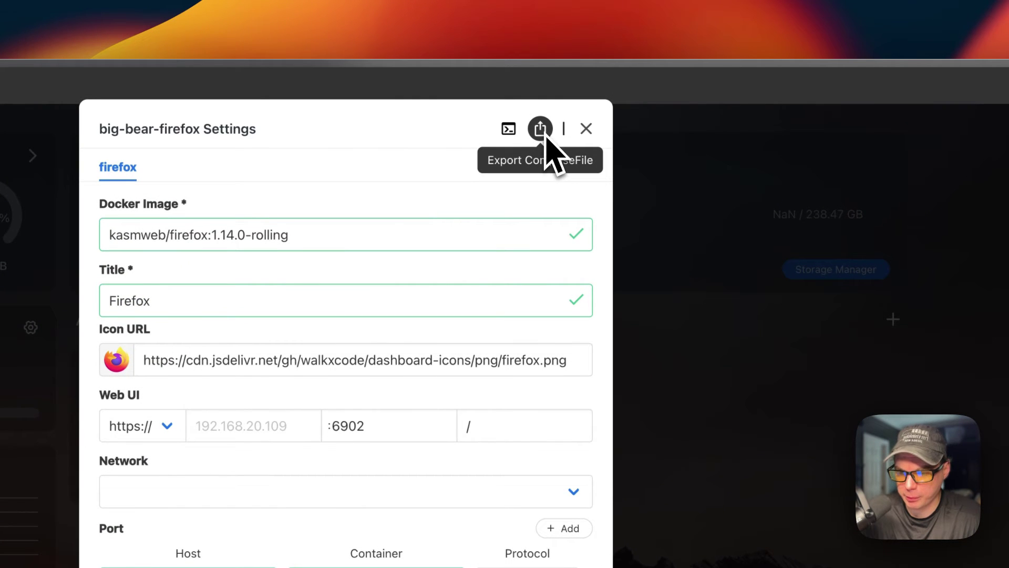
click(586, 129)
Step: Check the Firefox app for updates, then launch its web interface
click(552, 366)
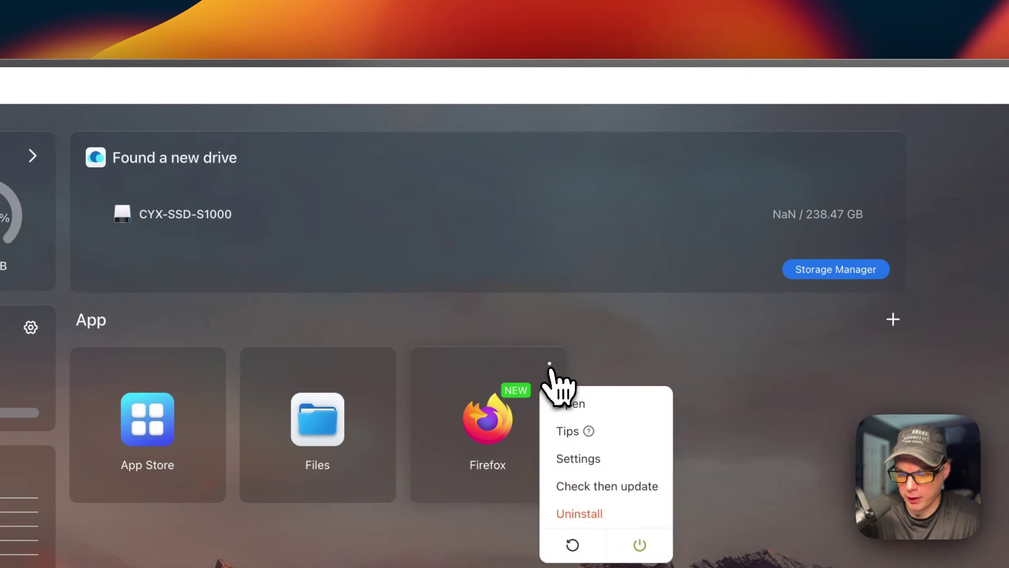
click(536, 293)
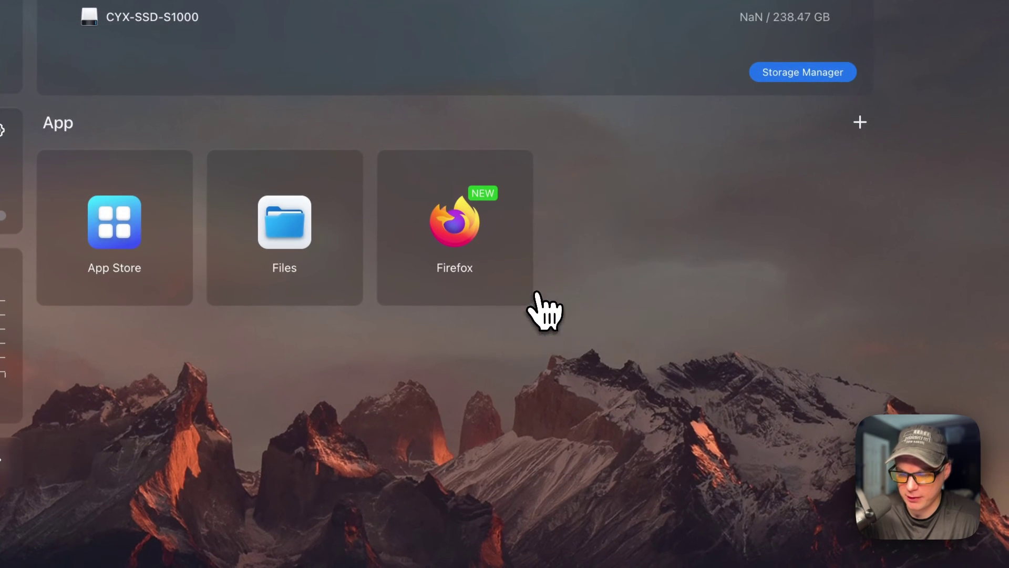
click(511, 184)
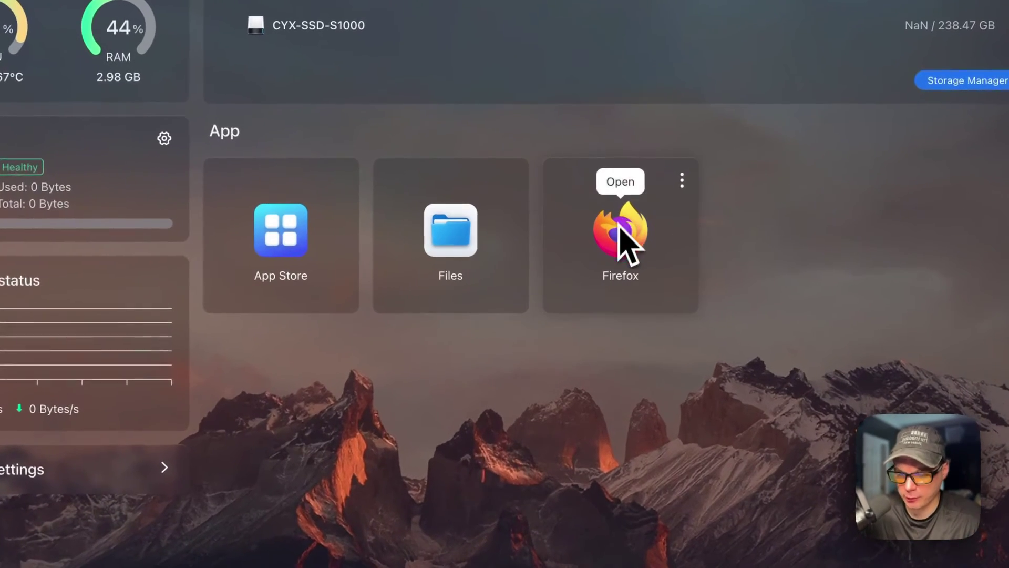
click(679, 182)
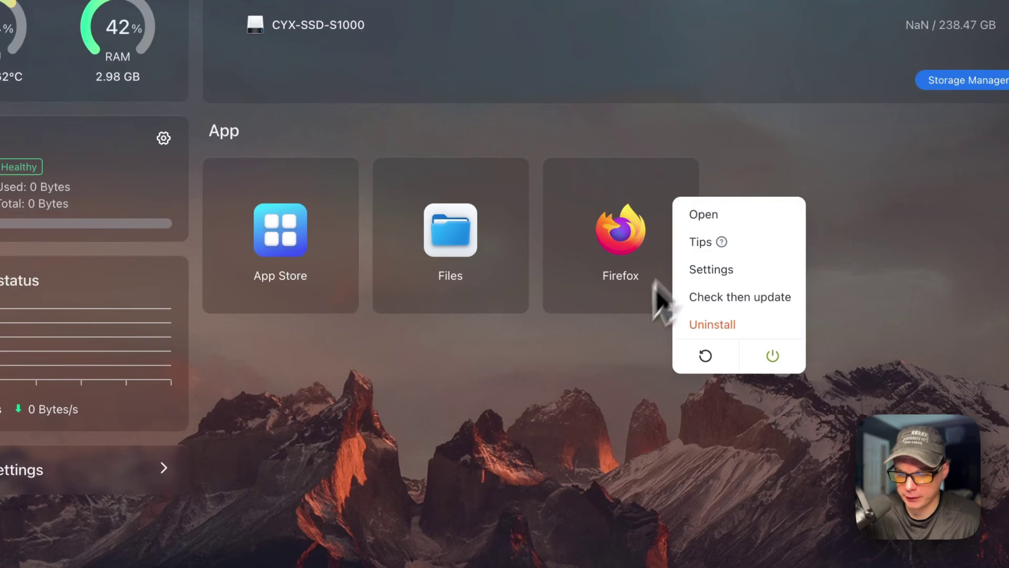
click(622, 262)
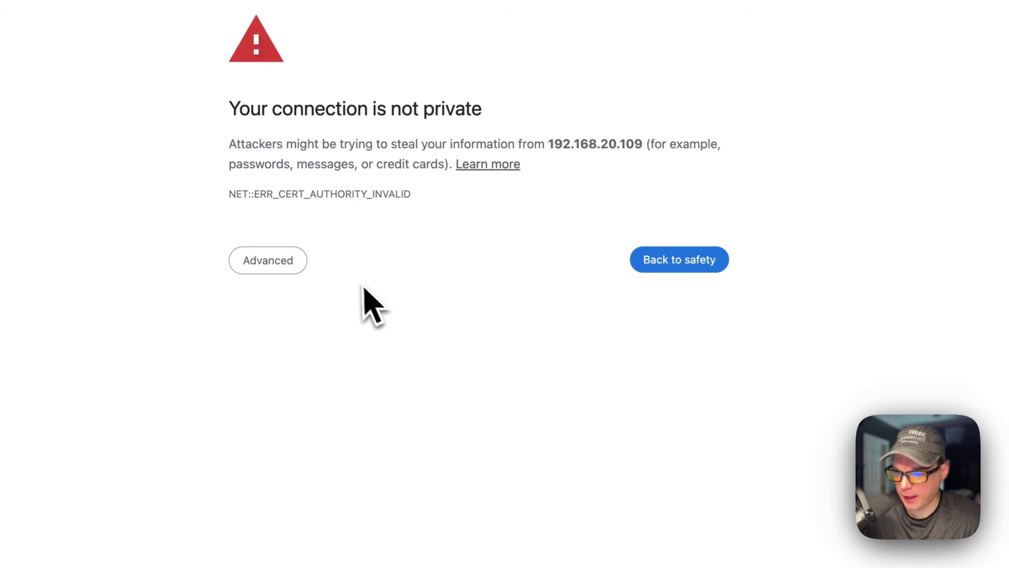
Step: Proceed past the certificate warning to 192.168.20.109 and sign in with the Kasm username and password
click(253, 262)
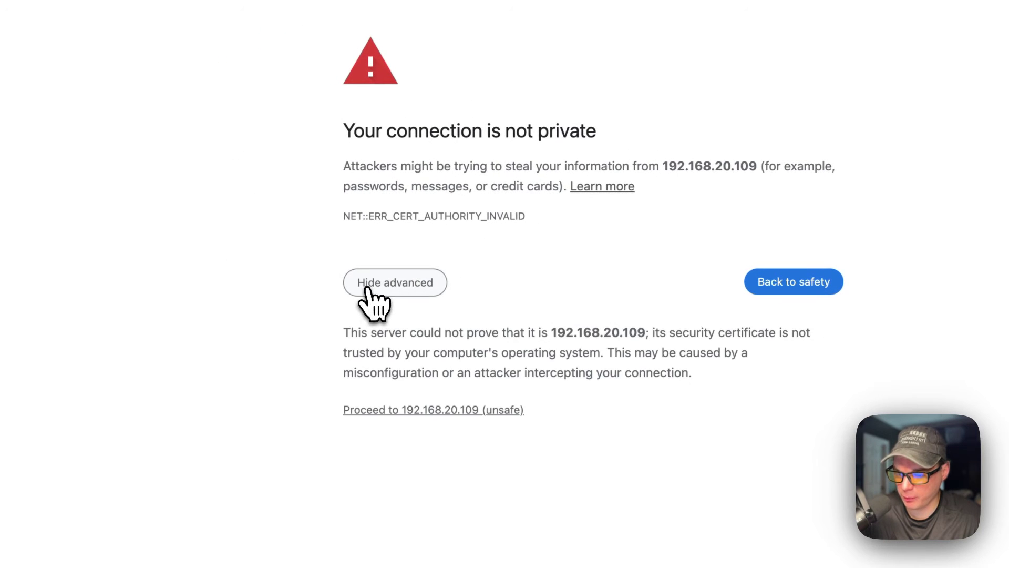
click(410, 409)
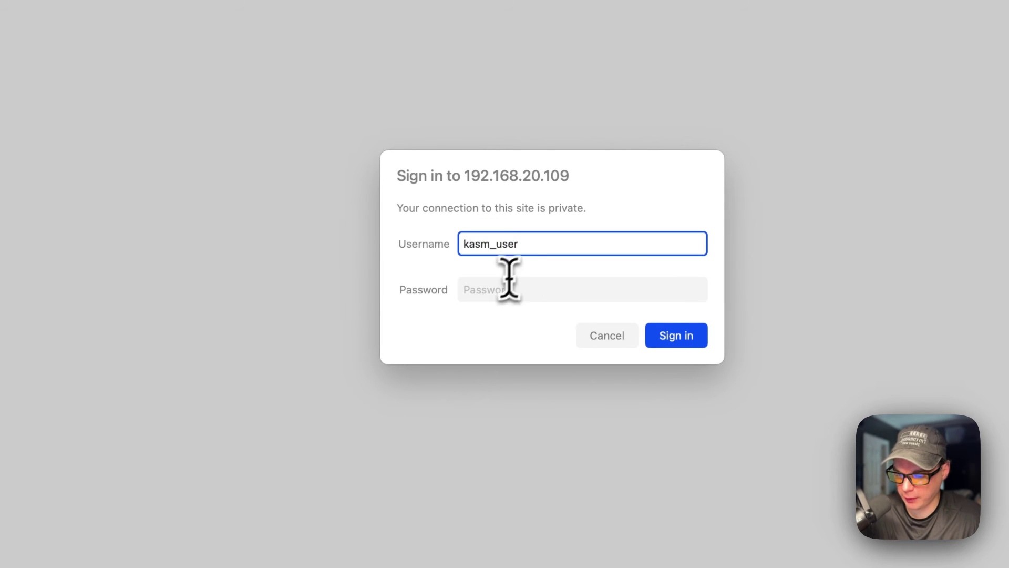
click(488, 291)
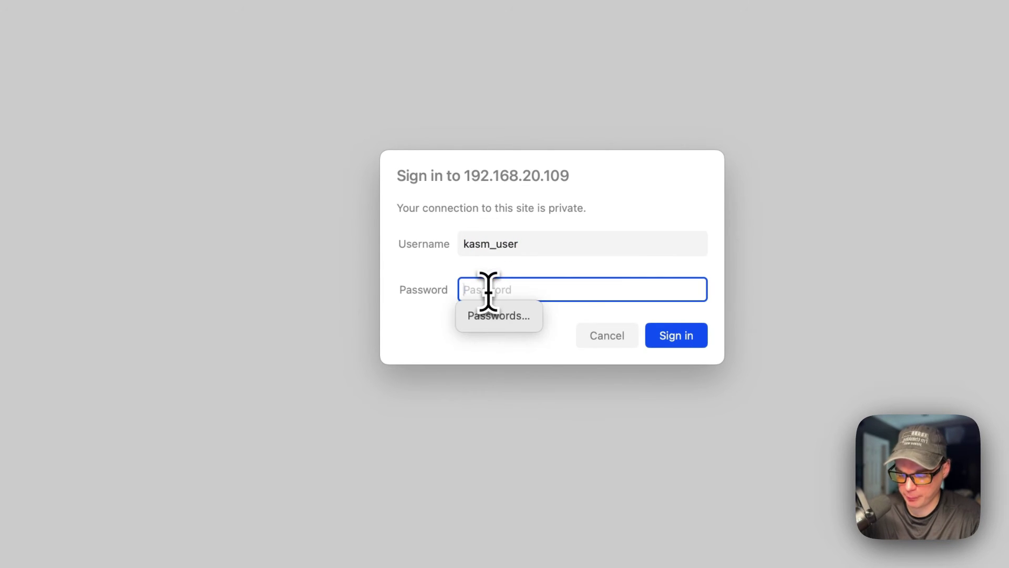
text(•)
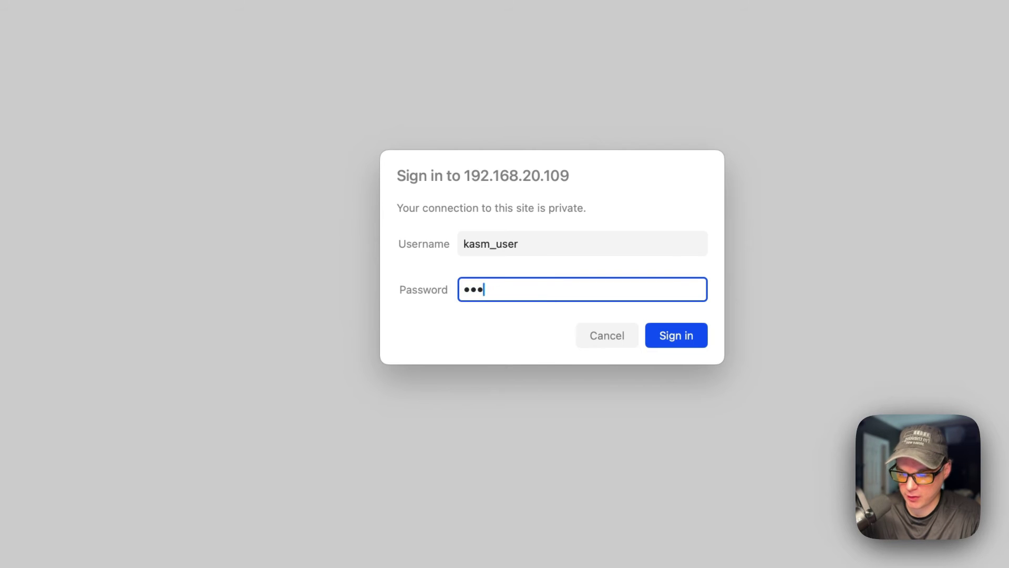
click(670, 343)
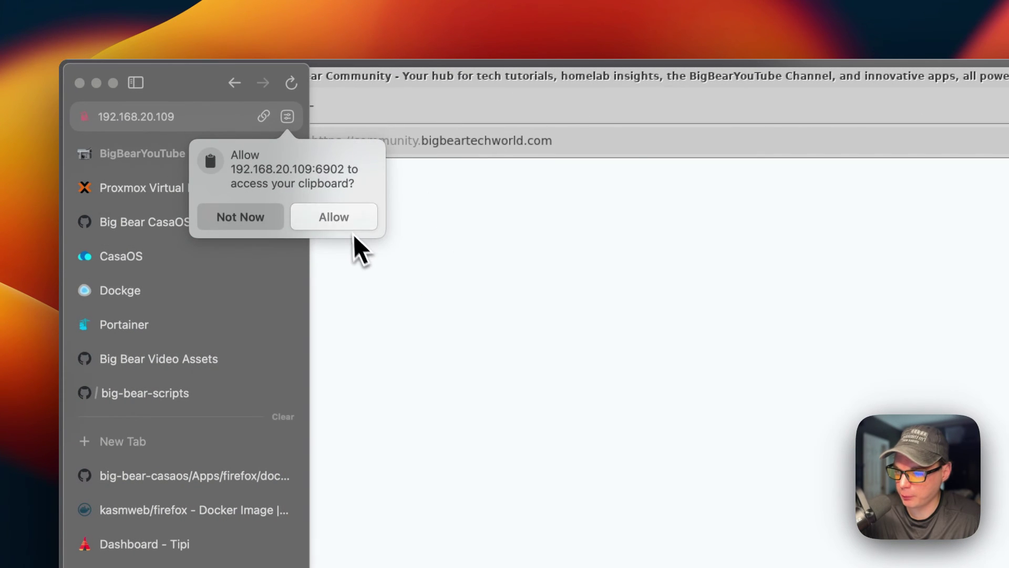
Step: Allow clipboard access and load google.com in a new remote Firefox tab
click(351, 227)
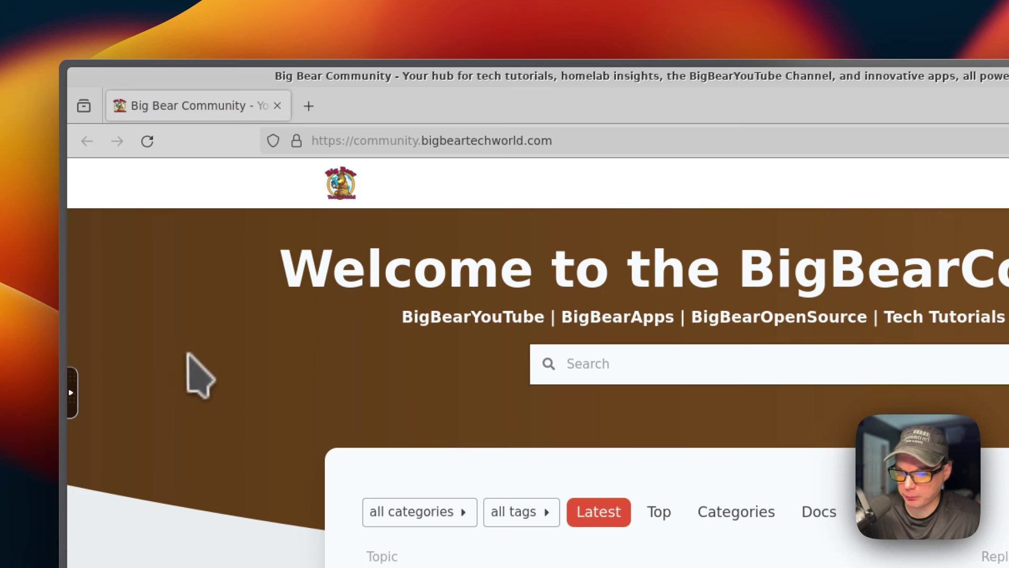
click(309, 106)
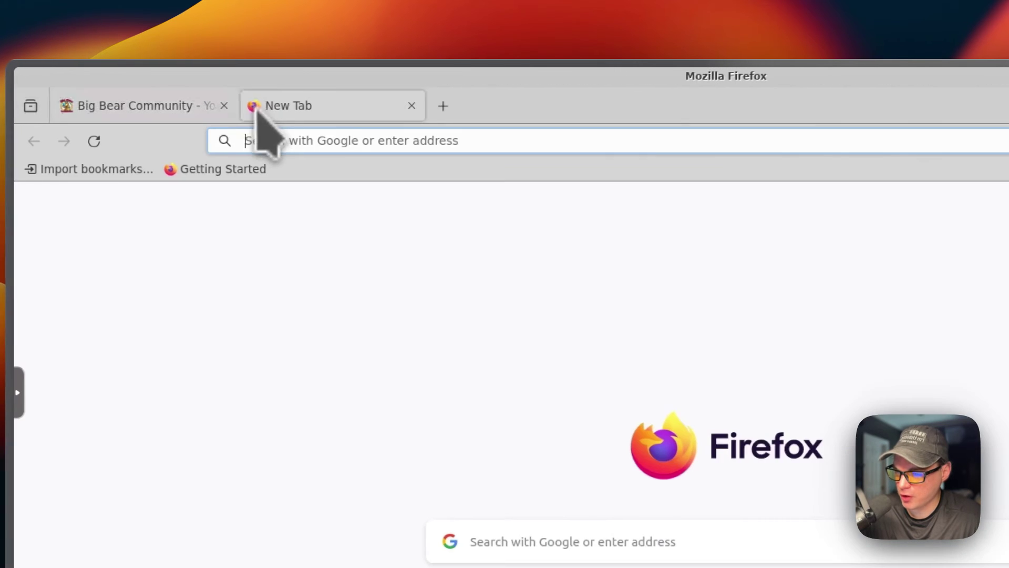
click(347, 141)
text(google.com)
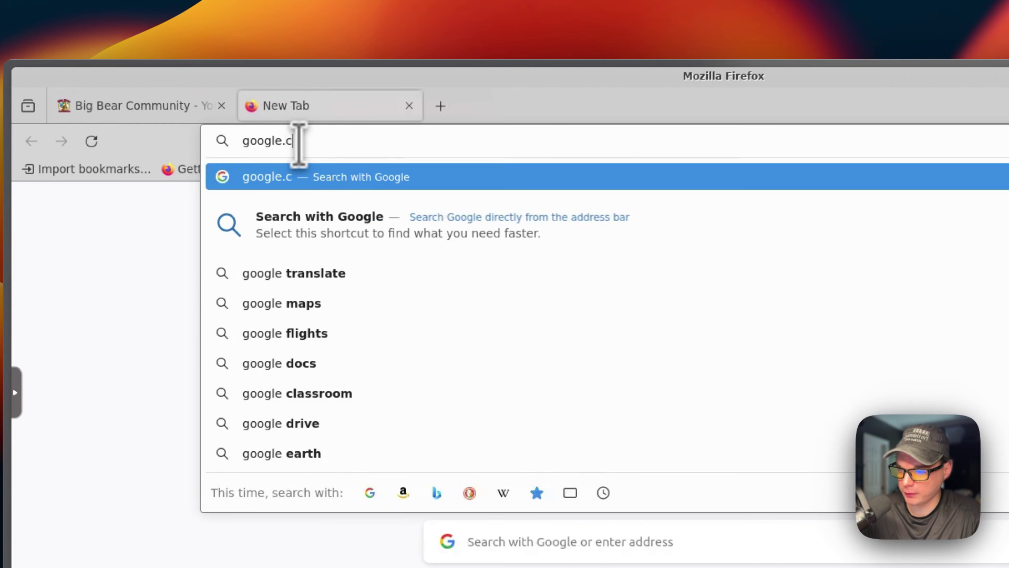
key(Return)
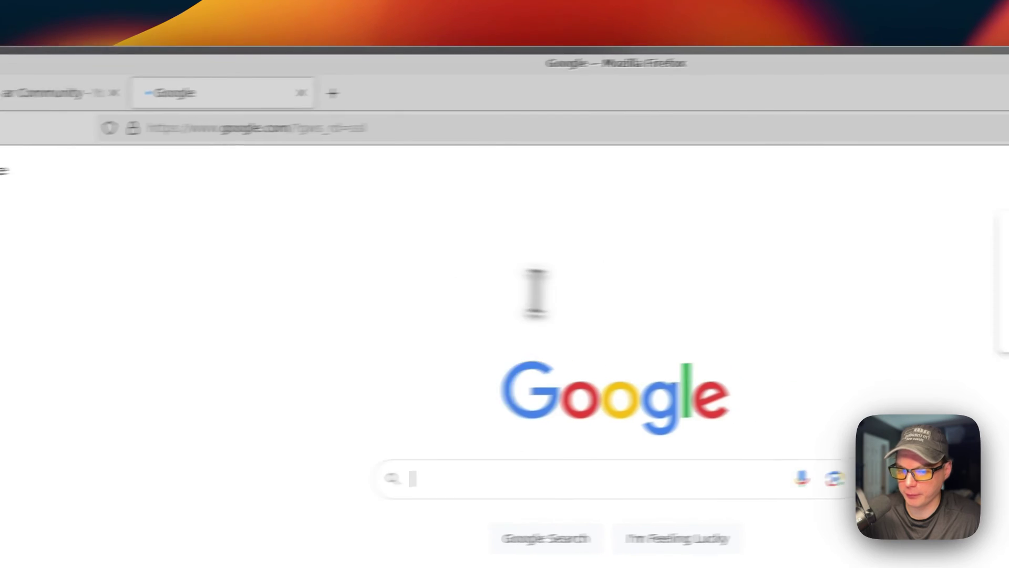
Step: Open Firefox's Settings page and bring up the KasmVNC control panel
click(935, 141)
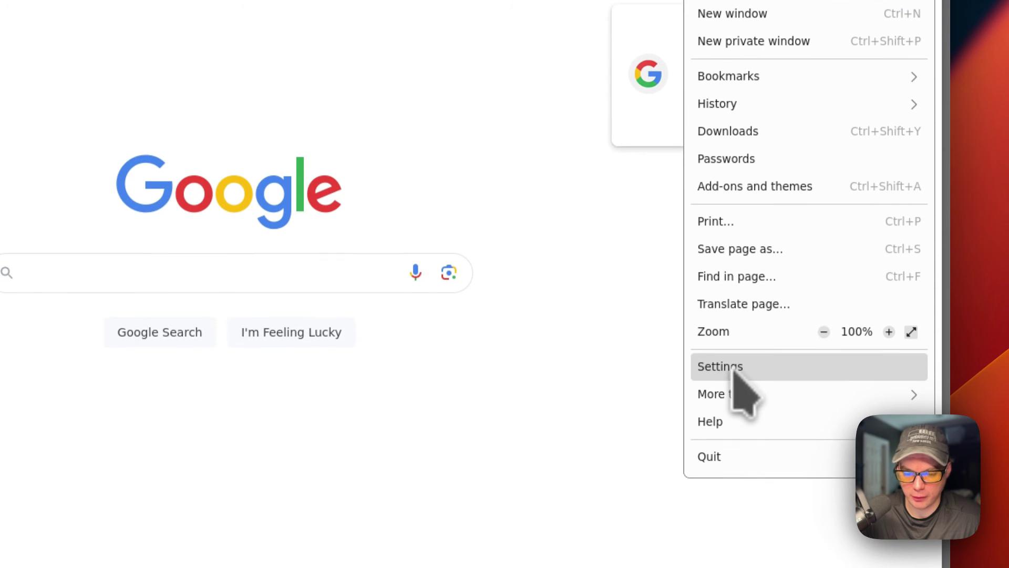
click(734, 369)
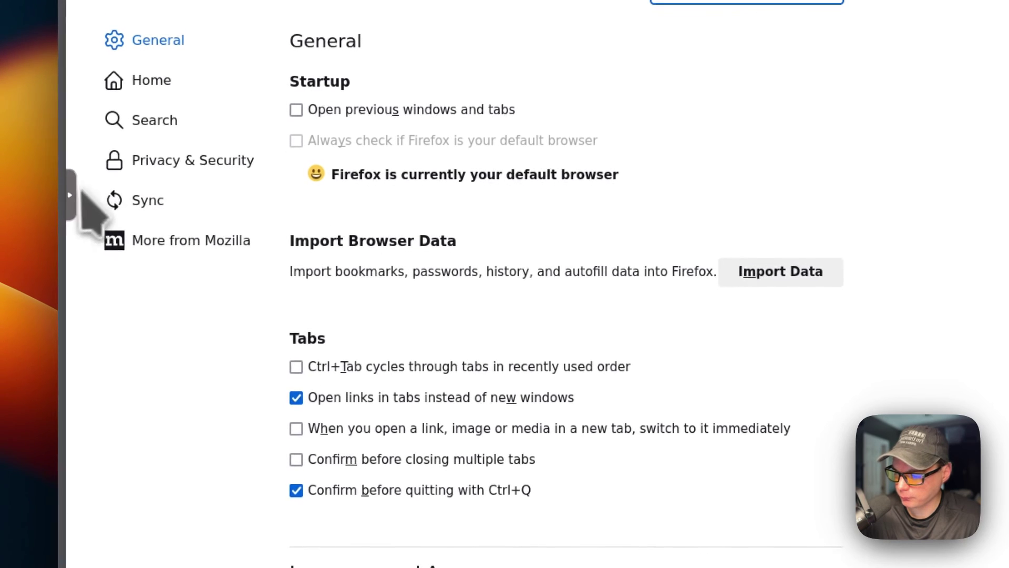
click(74, 203)
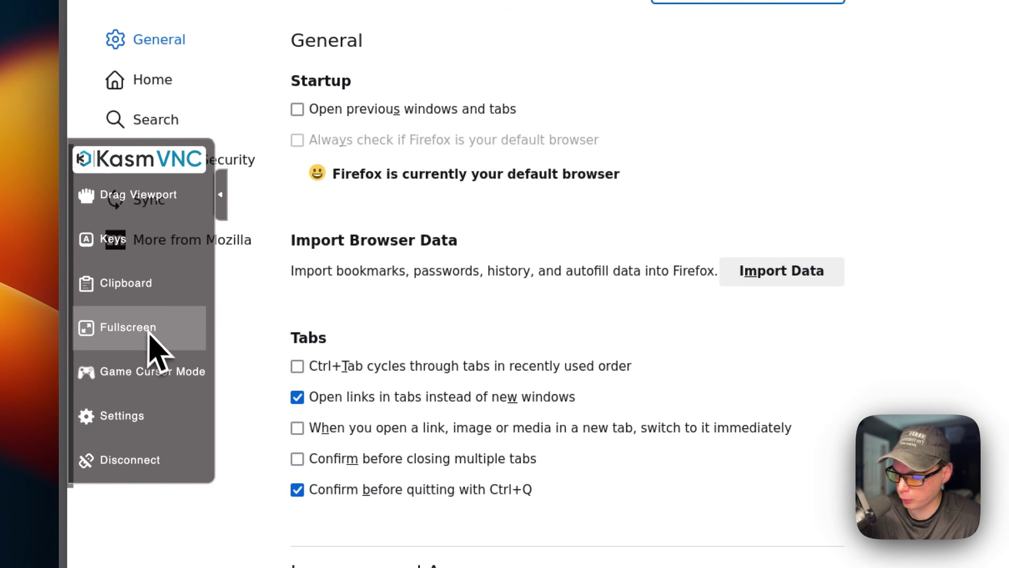
Step: Review the KasmVNC settings, expanding the Keyboard Shortcuts, Stream Quality and Advanced sections
click(111, 417)
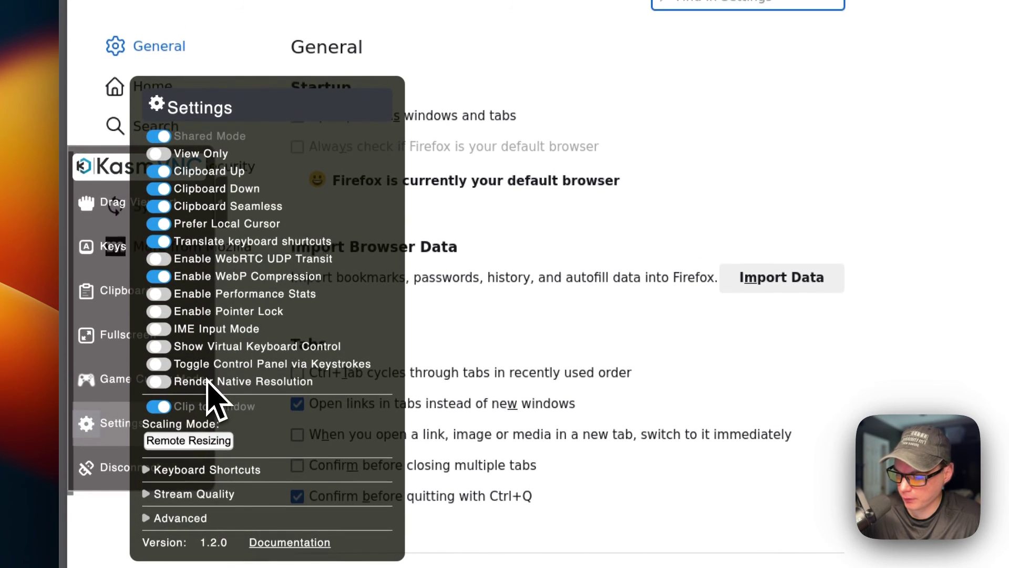
scroll(210, 389, down, 5)
click(157, 307)
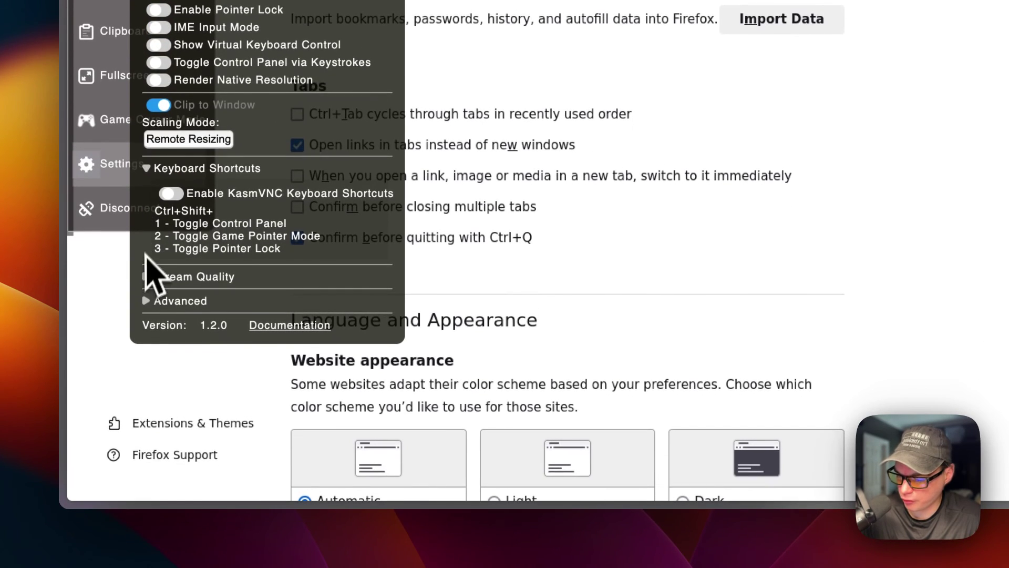
click(150, 277)
scroll(153, 287, down, 3)
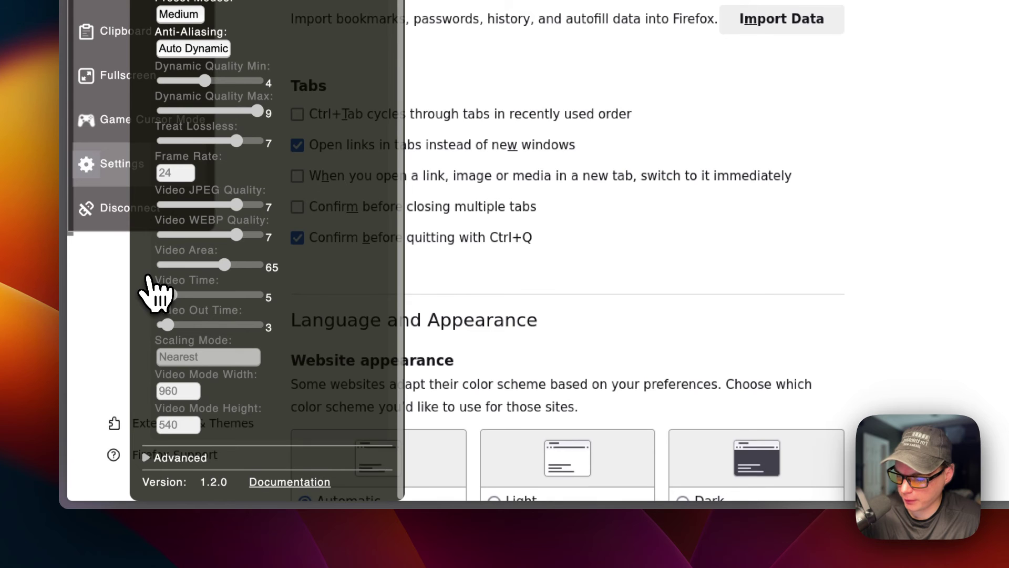
click(152, 457)
scroll(150, 468, down, 5)
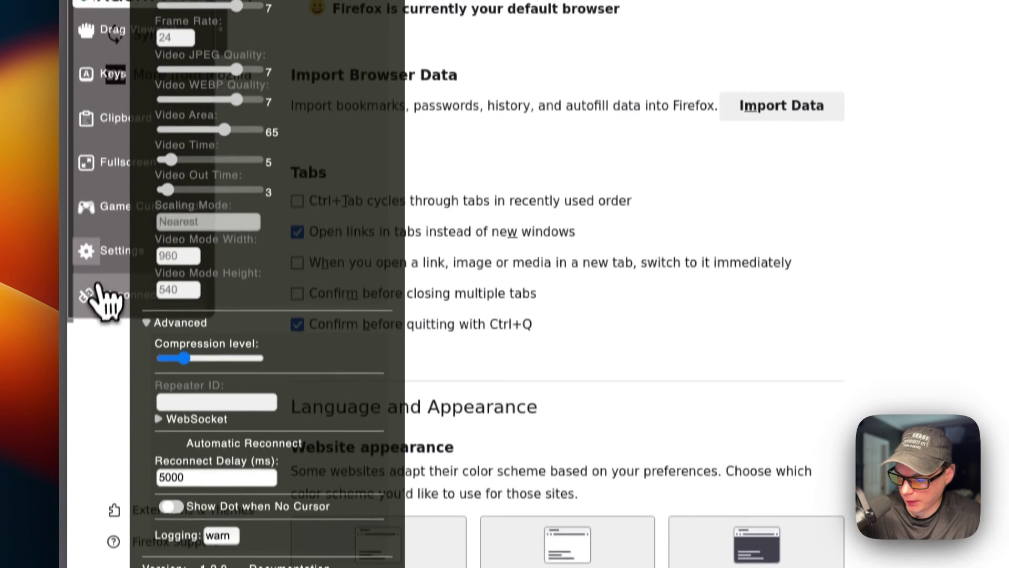
Step: Disconnect and reconnect the remote Firefox session, then close Firefox's settings tab
click(96, 294)
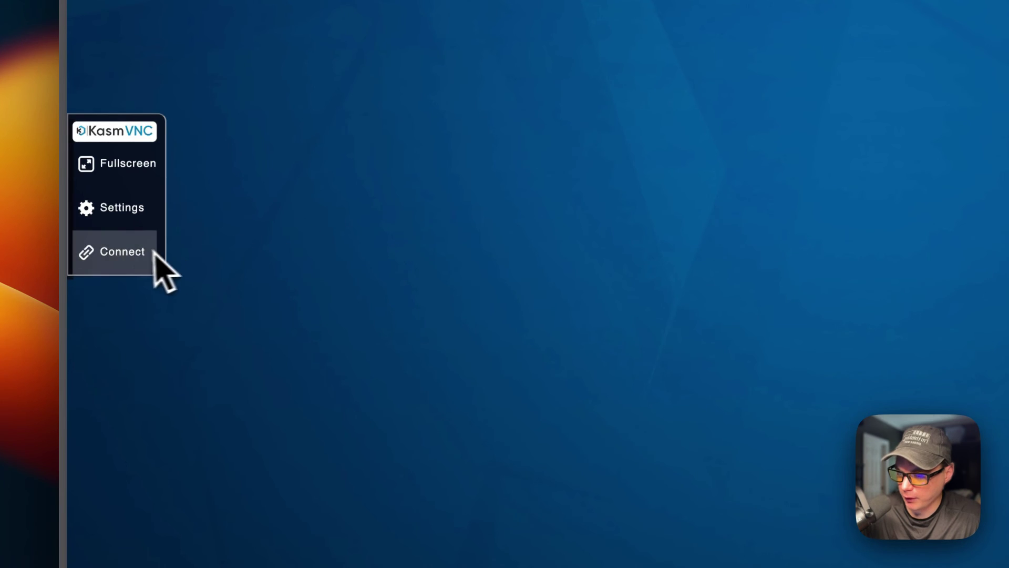
click(154, 252)
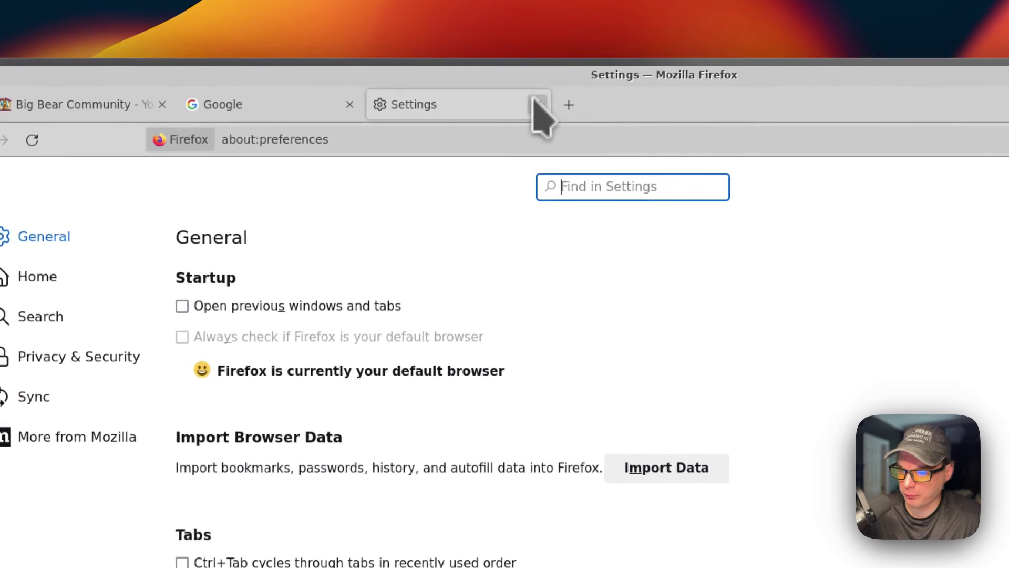
click(548, 2)
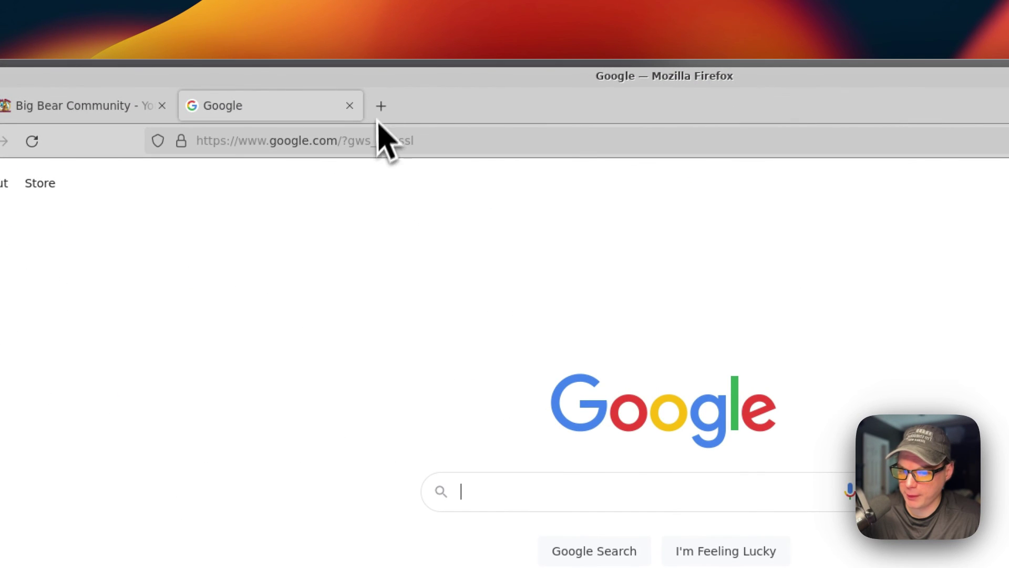